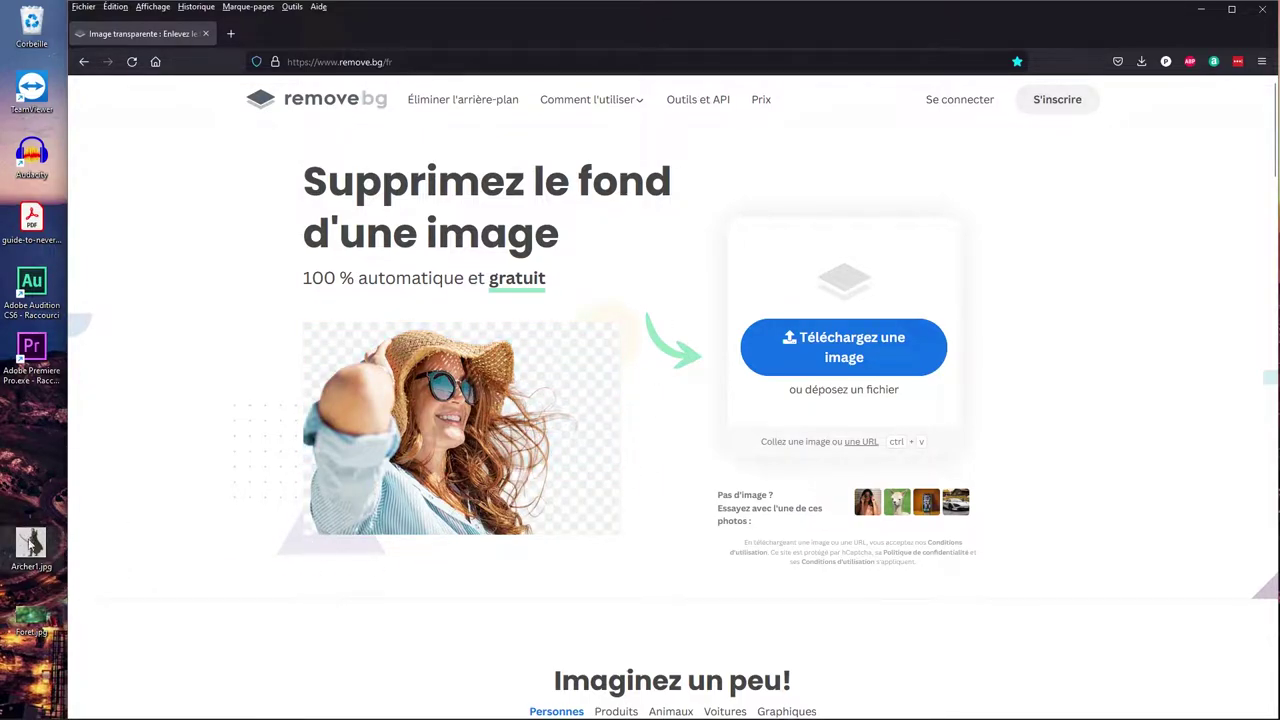
- View the Archer1.jpg picture from the desktop, close it, and upload it to remove.bg to remove its background
{"action": "double_click", "coordinate": [31, 545]}
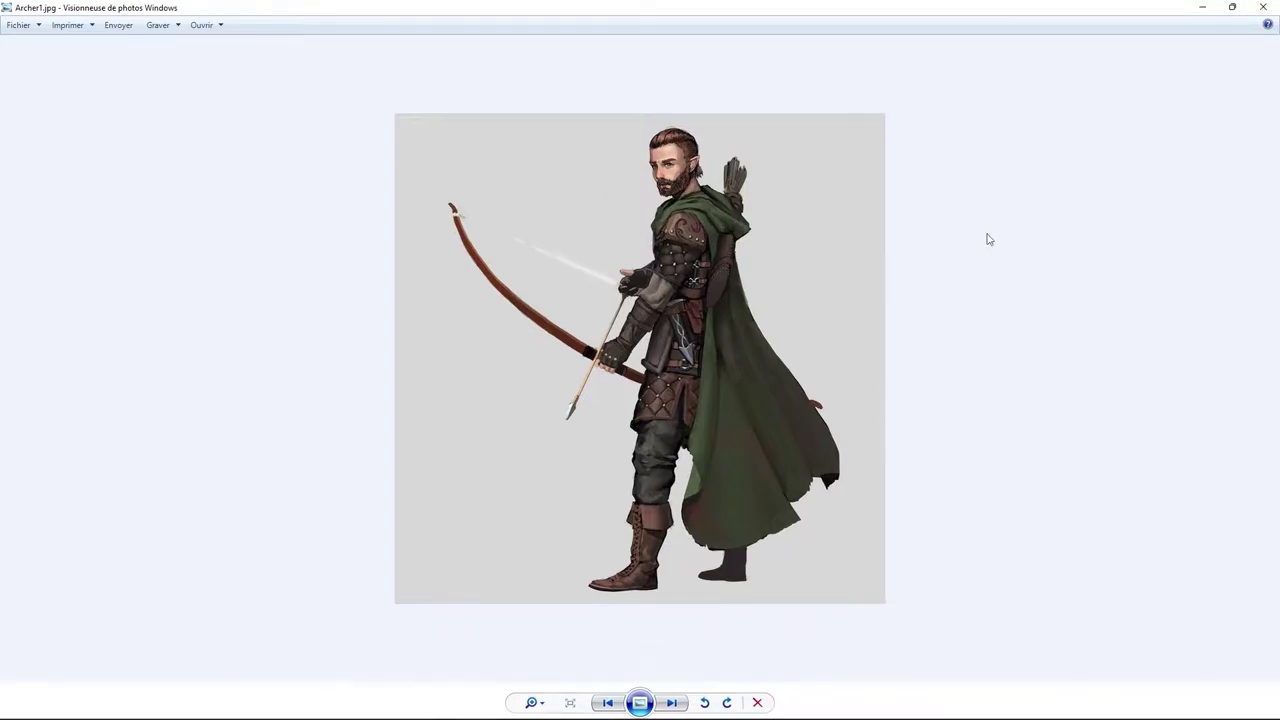
{"action": "left_click", "coordinate": [1264, 7]}
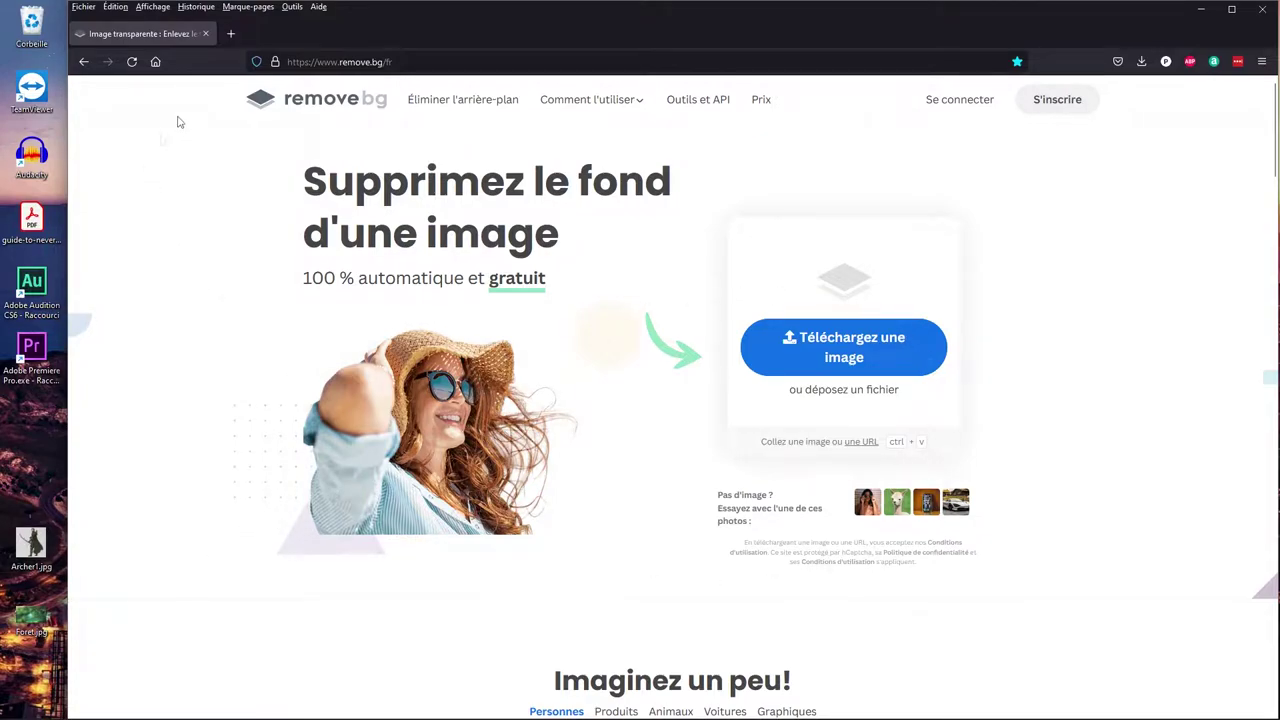
{"action": "left_click_drag", "start_coordinate": [31, 545], "coordinate": [810, 359]}
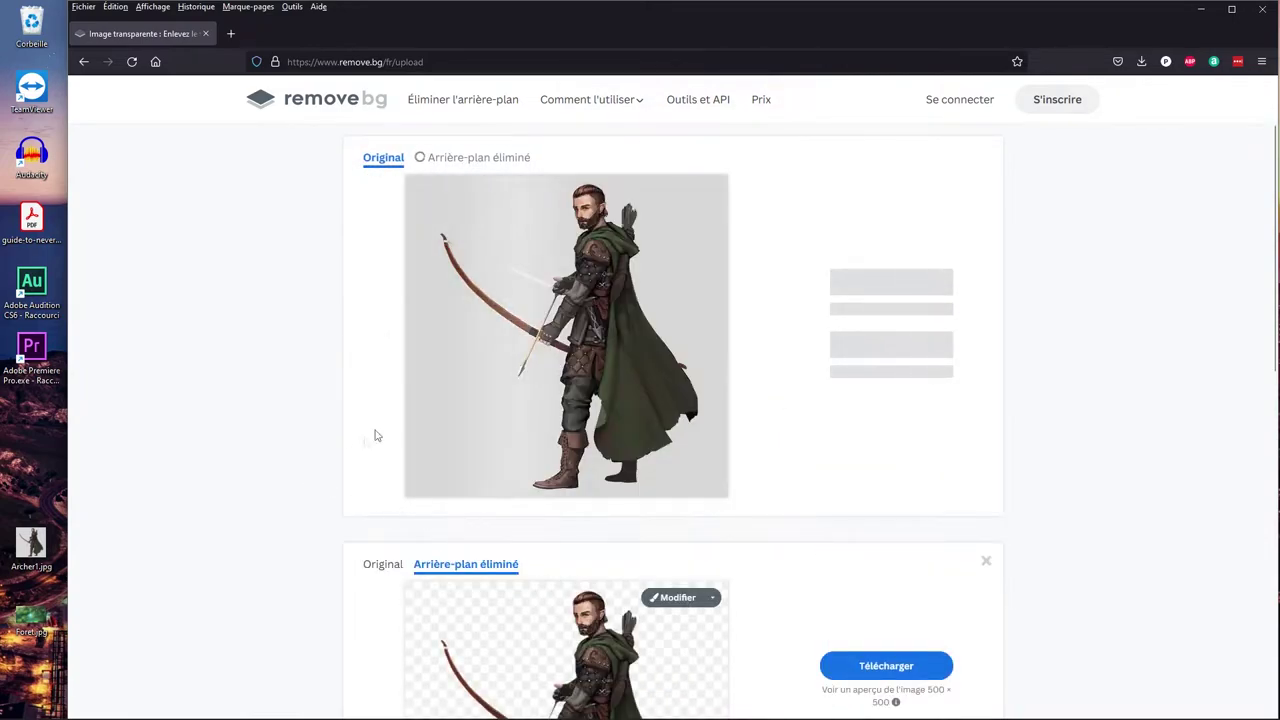
{"action": "scroll", "coordinate": [323, 477], "scroll_direction": "down", "scroll_amount": 3}
{"action": "scroll", "coordinate": [323, 477], "scroll_direction": "up", "scroll_amount": 4}
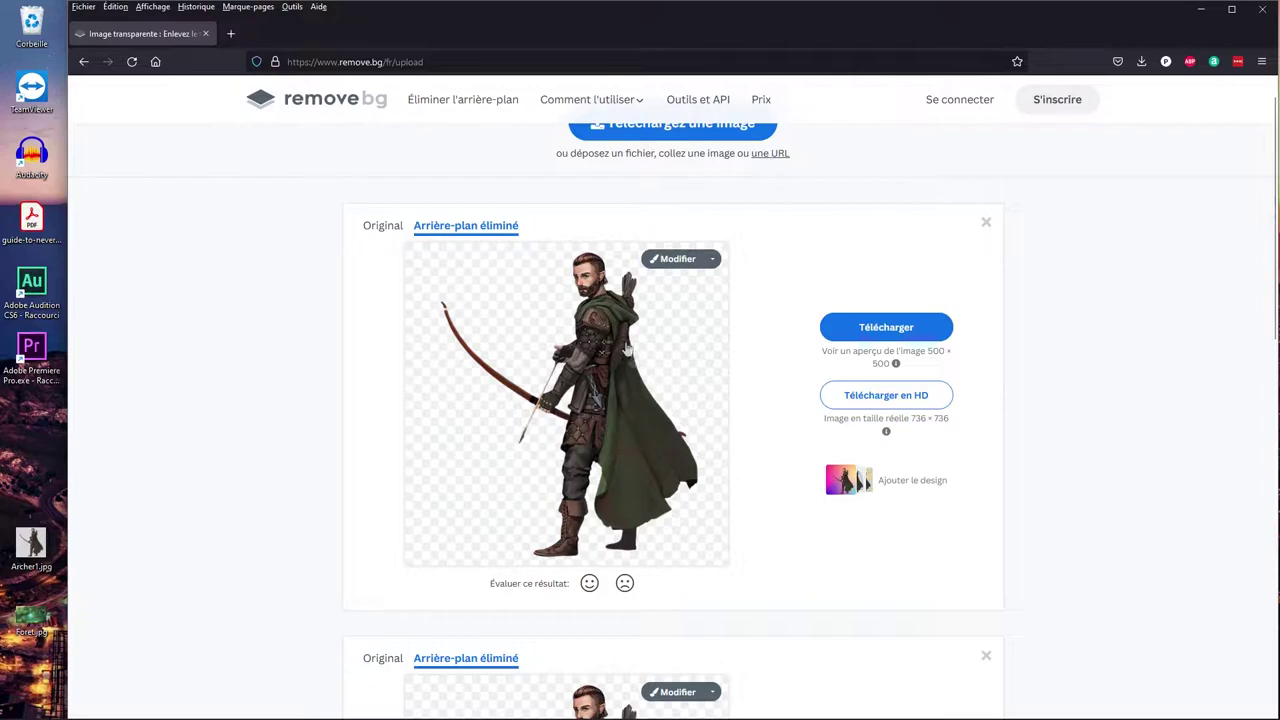
- Download the background-free archer preview, put Archer1-removebg-preview.png on the desktop, and view the cut-out picture
{"action": "left_click", "coordinate": [877, 330]}
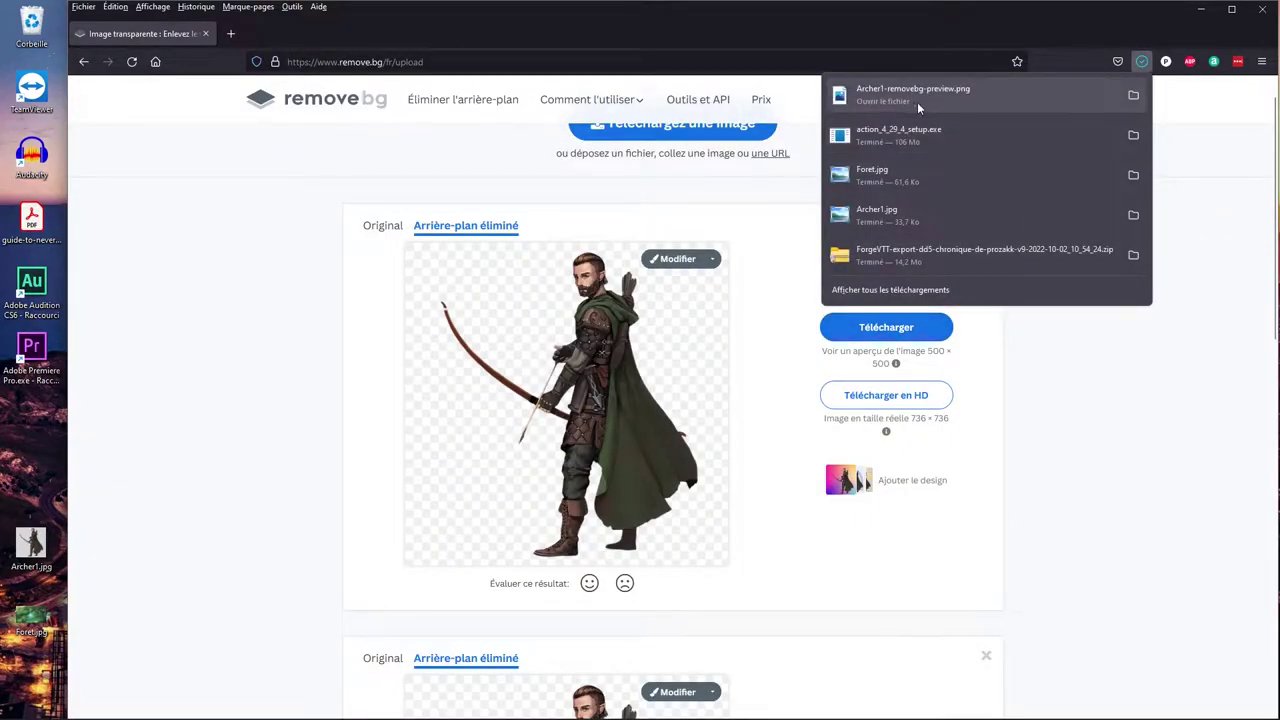
{"action": "left_click", "coordinate": [1134, 96]}
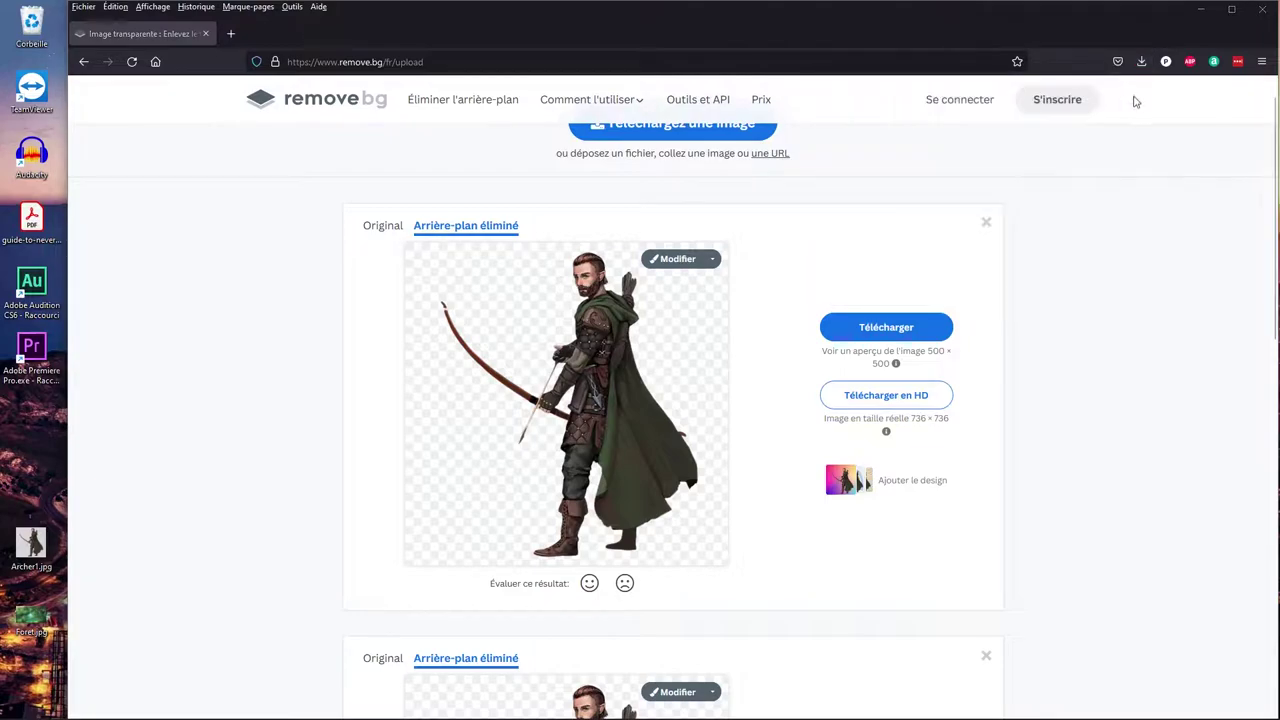
{"action": "left_click_drag", "start_coordinate": [293, 158], "coordinate": [38, 505]}
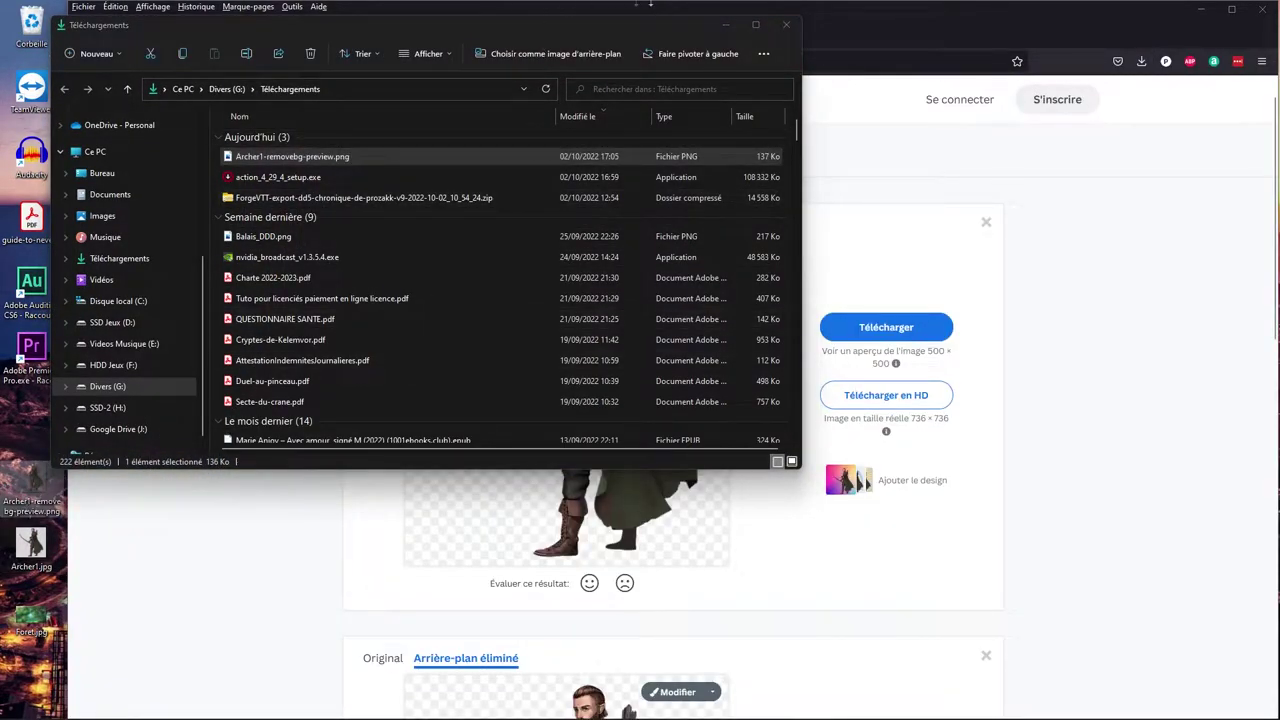
{"action": "left_click", "coordinate": [786, 24]}
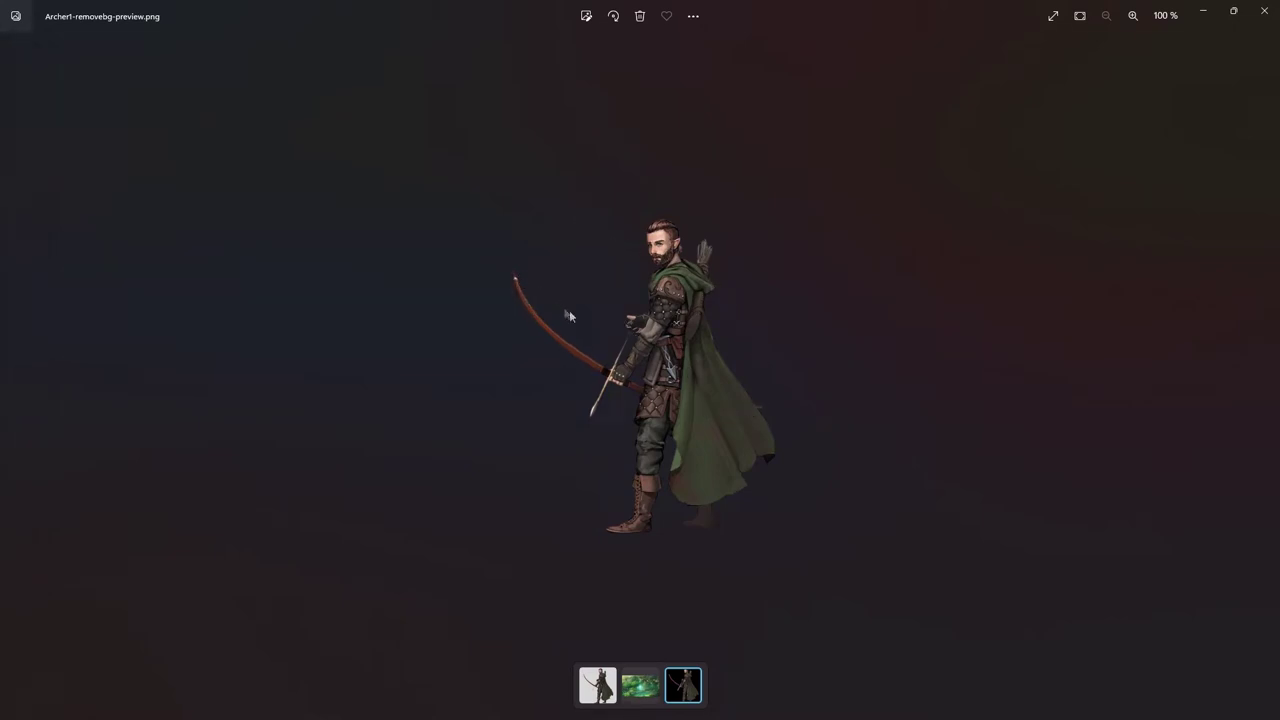
{"action": "left_click", "coordinate": [1264, 12]}
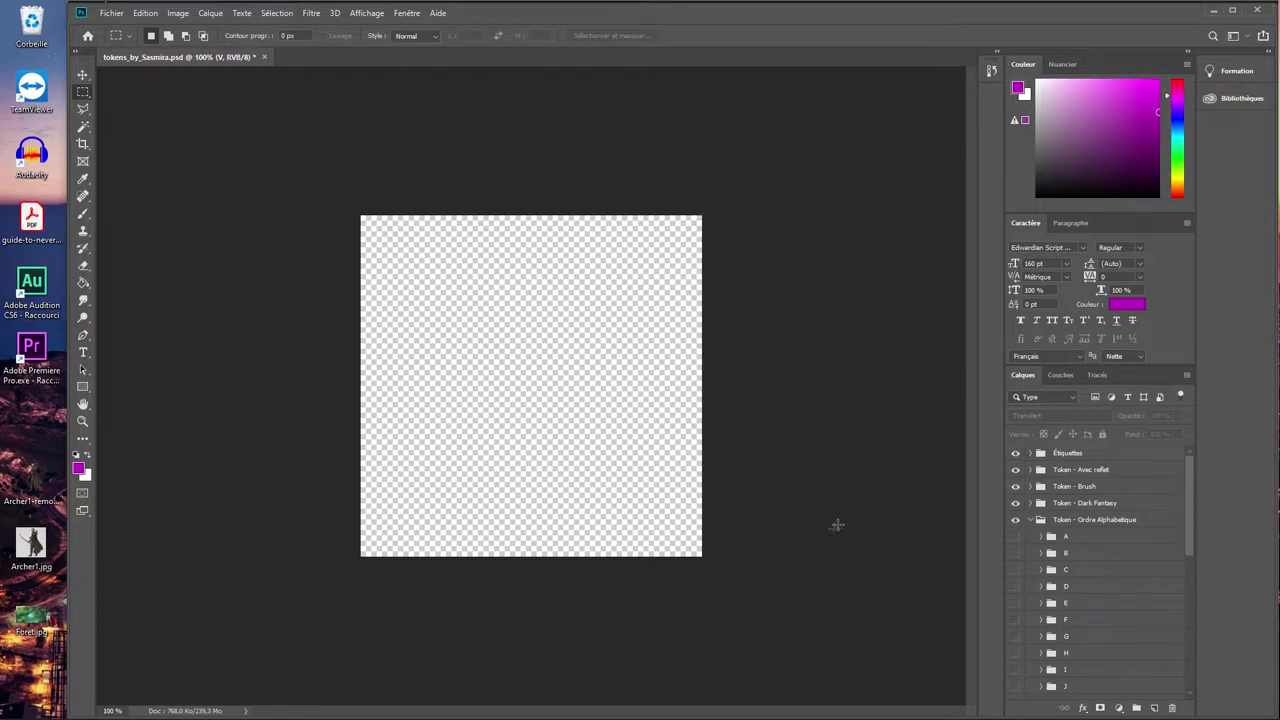
- Preview the Undead_Ring and Undead frames from group U of the token template in Photoshop, hiding each again
{"action": "scroll", "coordinate": [1120, 597], "scroll_direction": "down", "scroll_amount": 2}
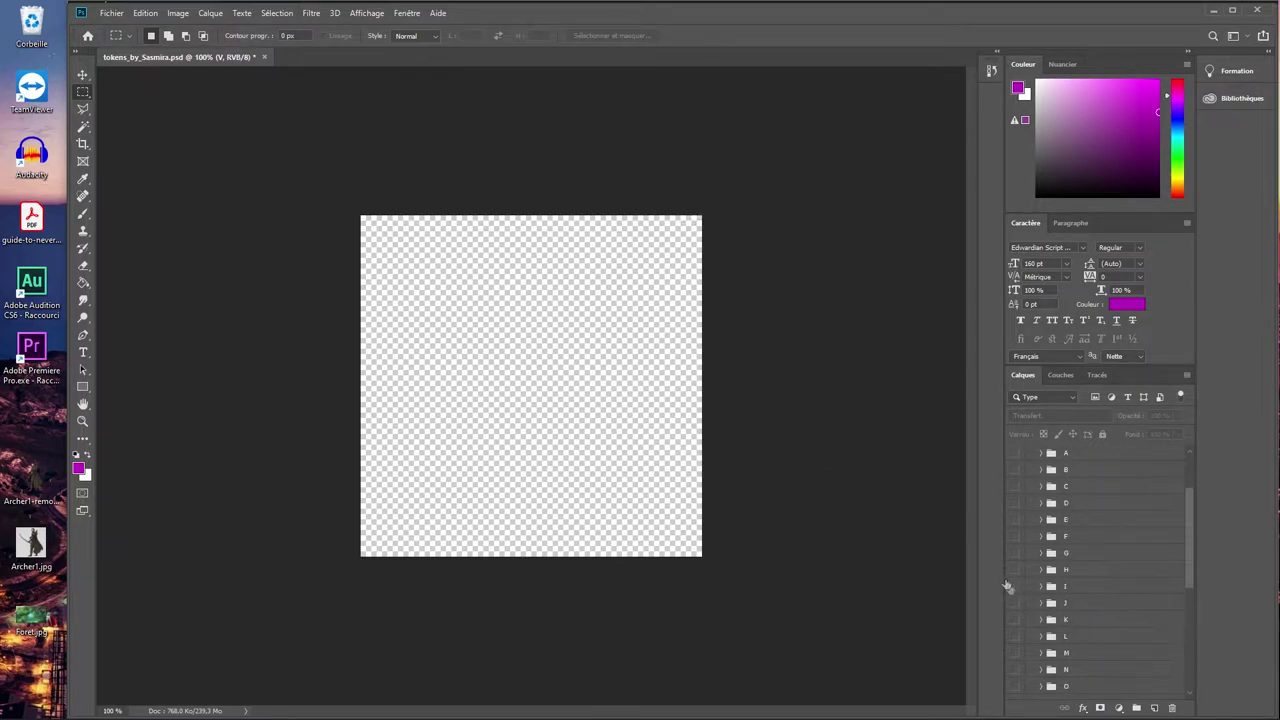
{"action": "scroll", "coordinate": [1143, 606], "scroll_direction": "down", "scroll_amount": 4}
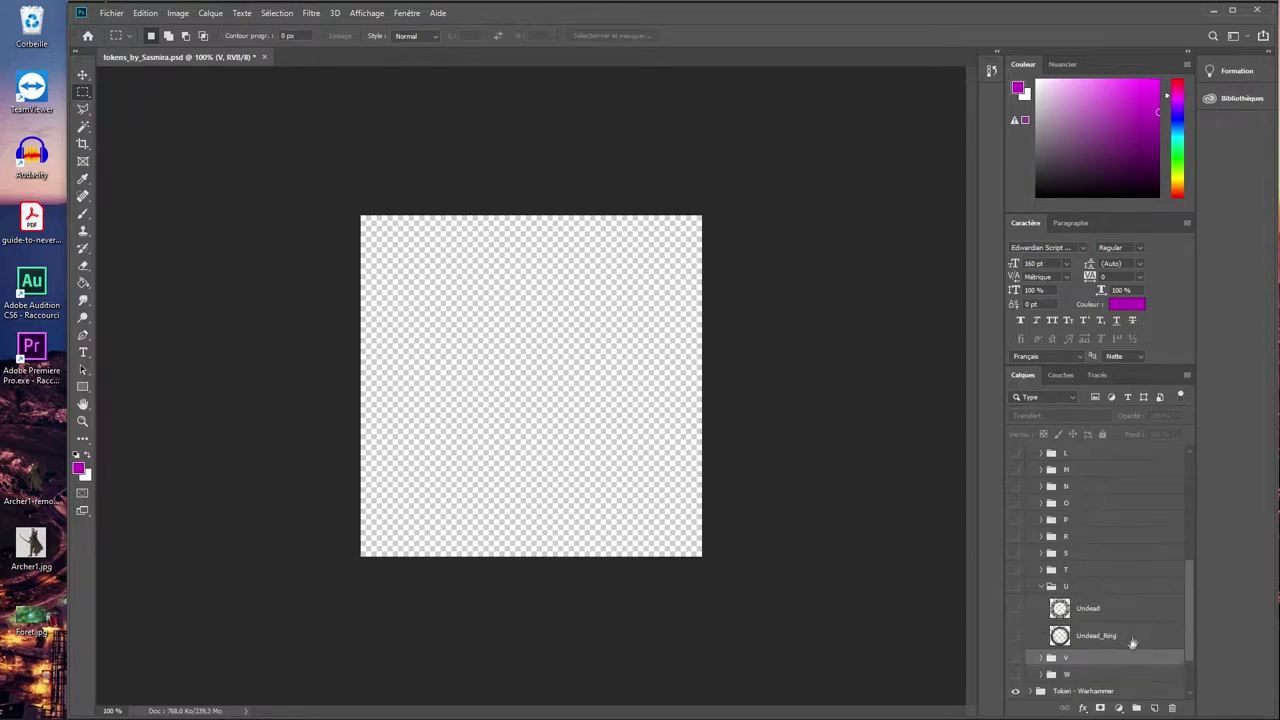
{"action": "scroll", "coordinate": [1133, 640], "scroll_direction": "down", "scroll_amount": 1}
{"action": "left_click", "coordinate": [1016, 603]}
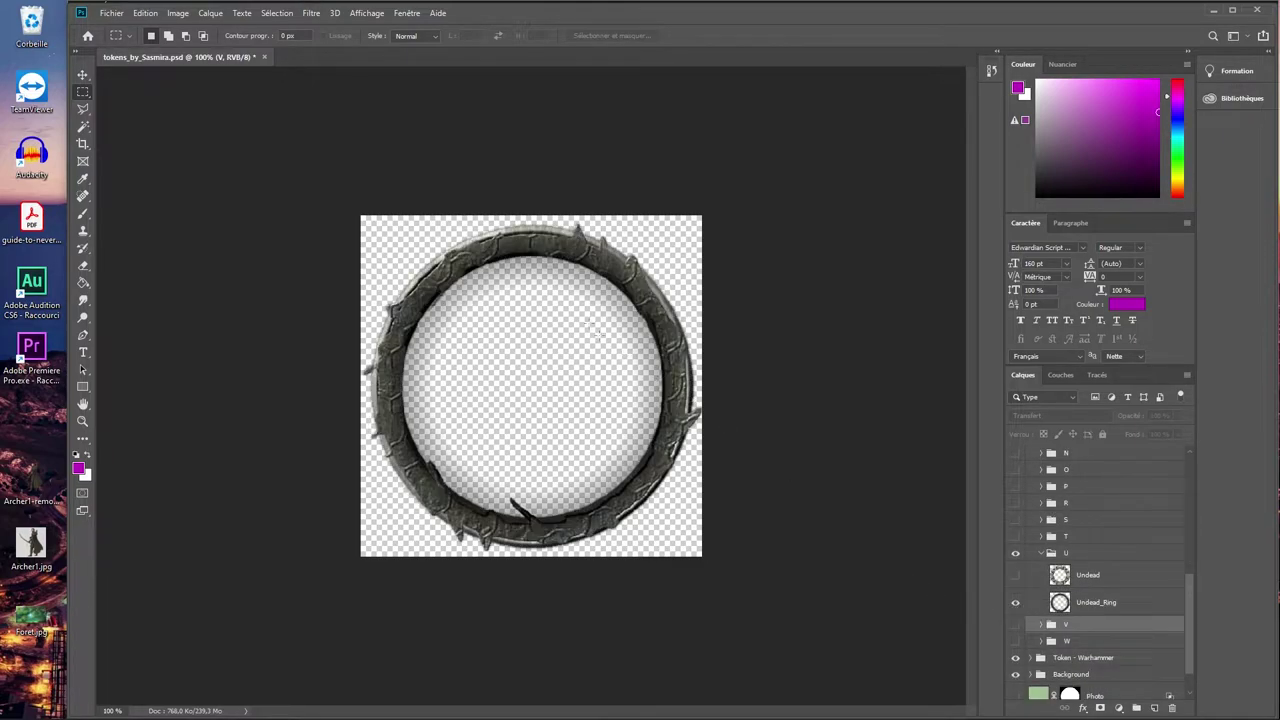
{"action": "left_click", "coordinate": [1016, 603]}
{"action": "left_click", "coordinate": [1016, 575]}
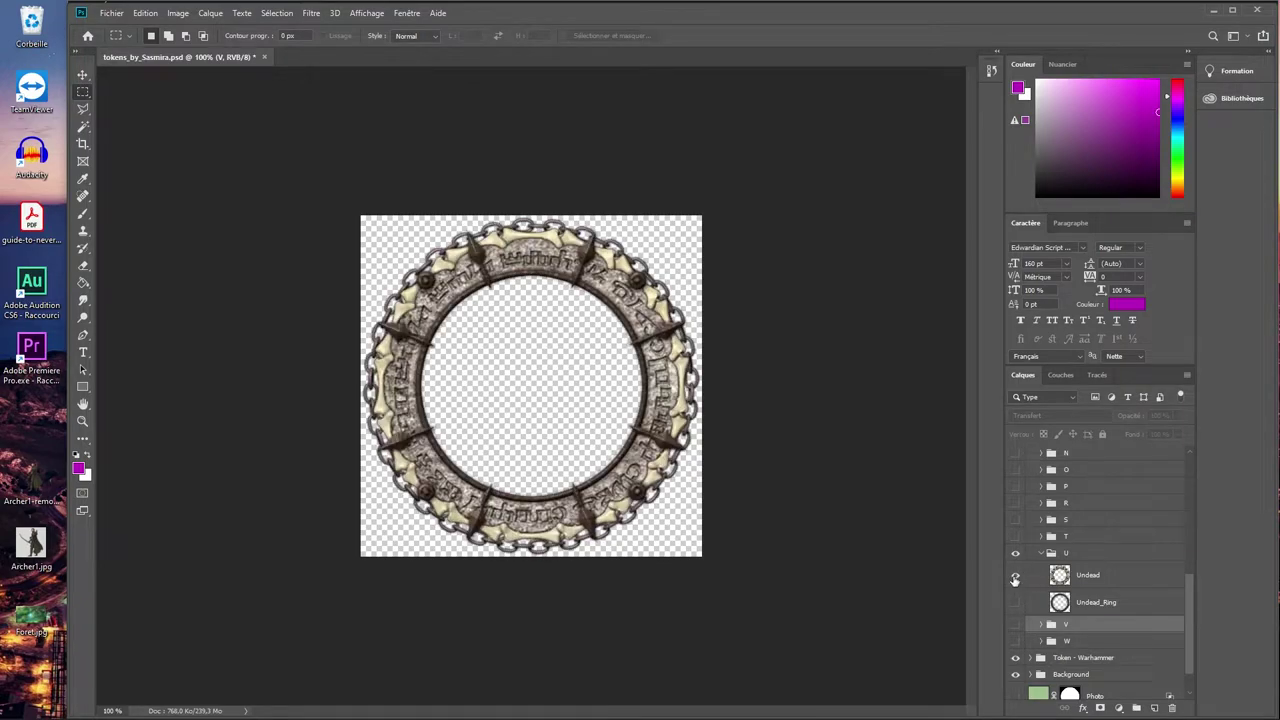
{"action": "left_click", "coordinate": [1015, 577]}
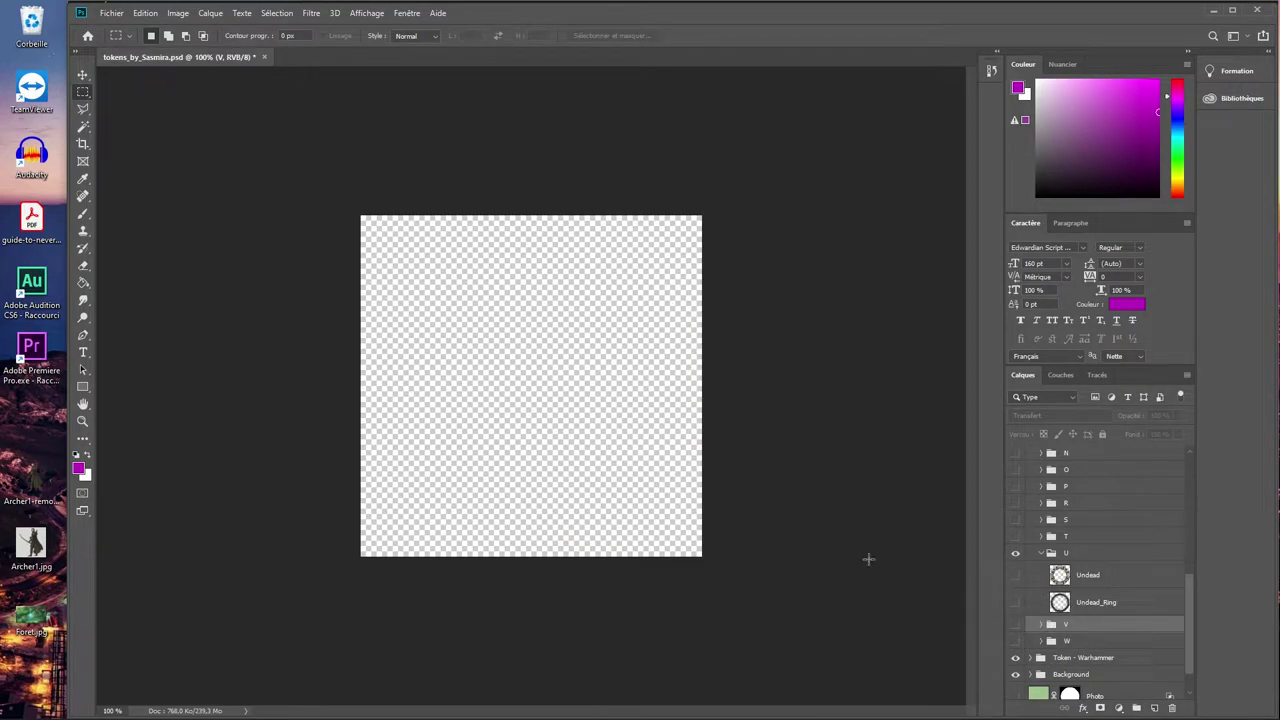
- Expand layer group W and show the Woodland token frame
{"action": "left_click", "coordinate": [1041, 641]}
{"action": "scroll", "coordinate": [1110, 603], "scroll_direction": "down", "scroll_amount": 10}
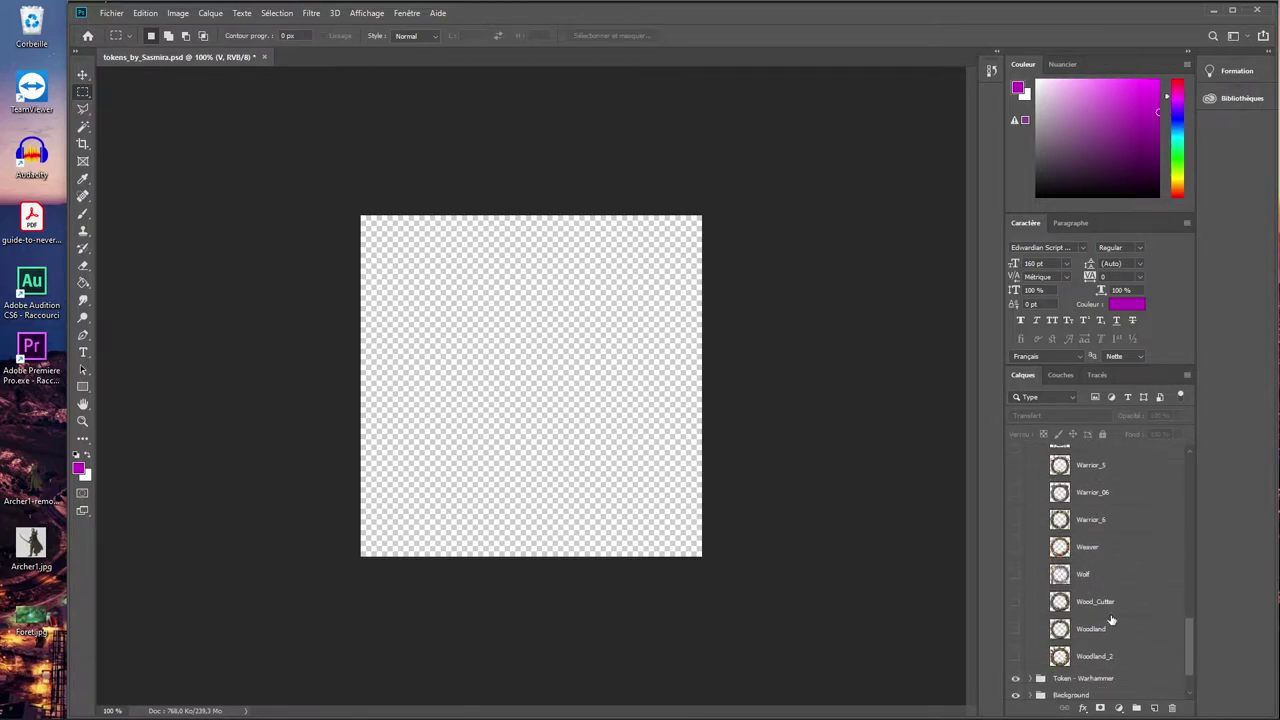
{"action": "left_click", "coordinate": [1016, 629]}
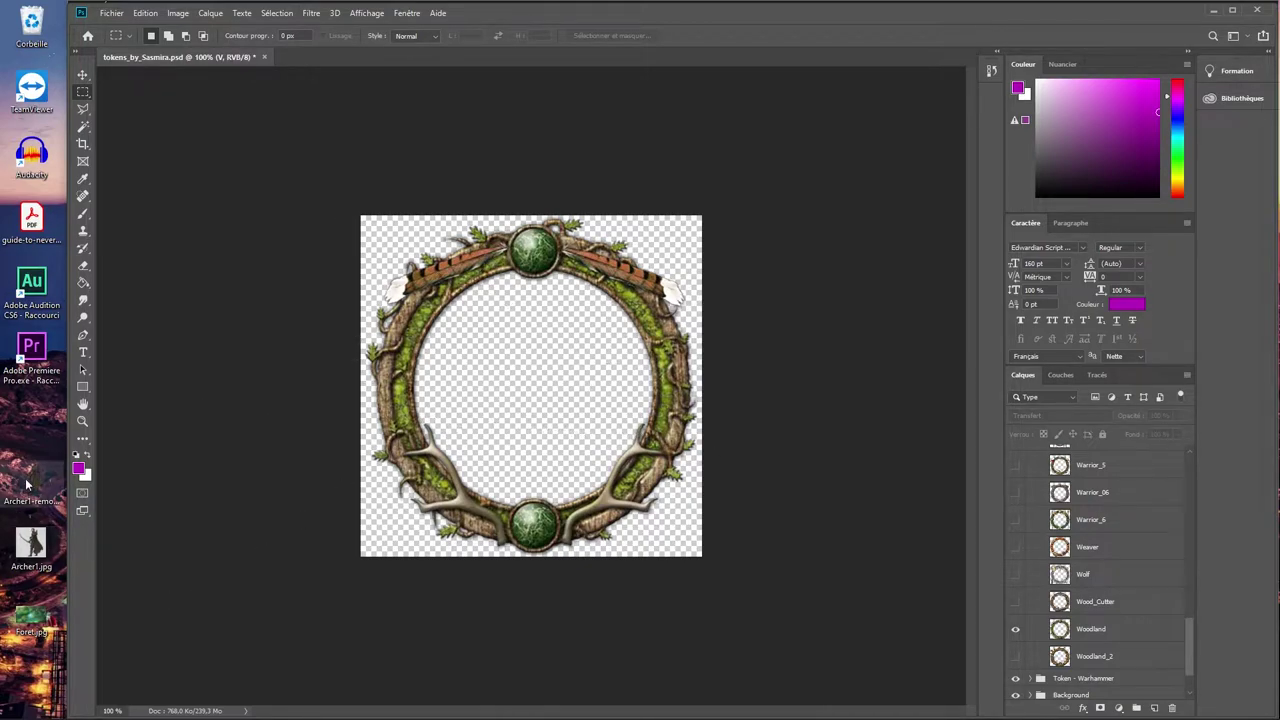
- Place Archer1-removebg-preview.png in the token document, enlarge it to about 31 %, and position it over the frame
{"action": "left_click_drag", "start_coordinate": [33, 484], "coordinate": [522, 378]}
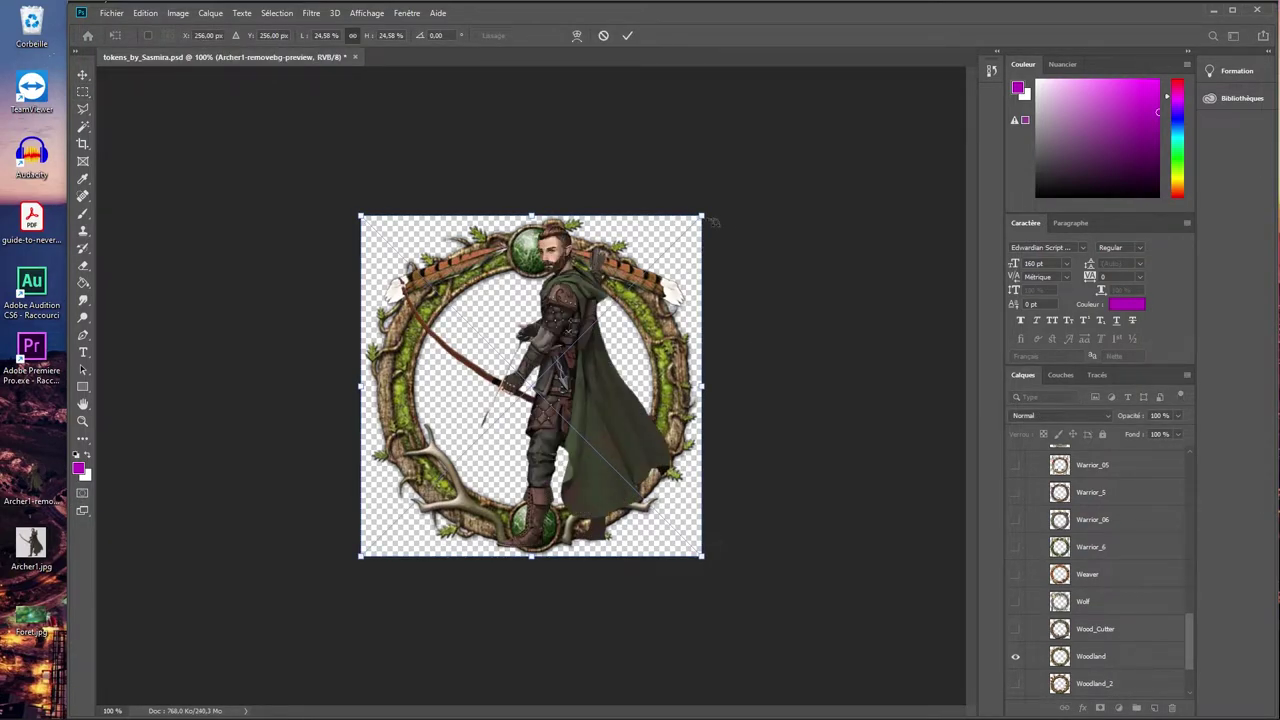
{"action": "left_click_drag", "start_coordinate": [701, 215], "coordinate": [788, 146]}
{"action": "left_click_drag", "start_coordinate": [642, 333], "coordinate": [604, 410]}
{"action": "left_click_drag", "start_coordinate": [740, 214], "coordinate": [754, 200]}
{"action": "left_click_drag", "start_coordinate": [618, 332], "coordinate": [613, 329]}
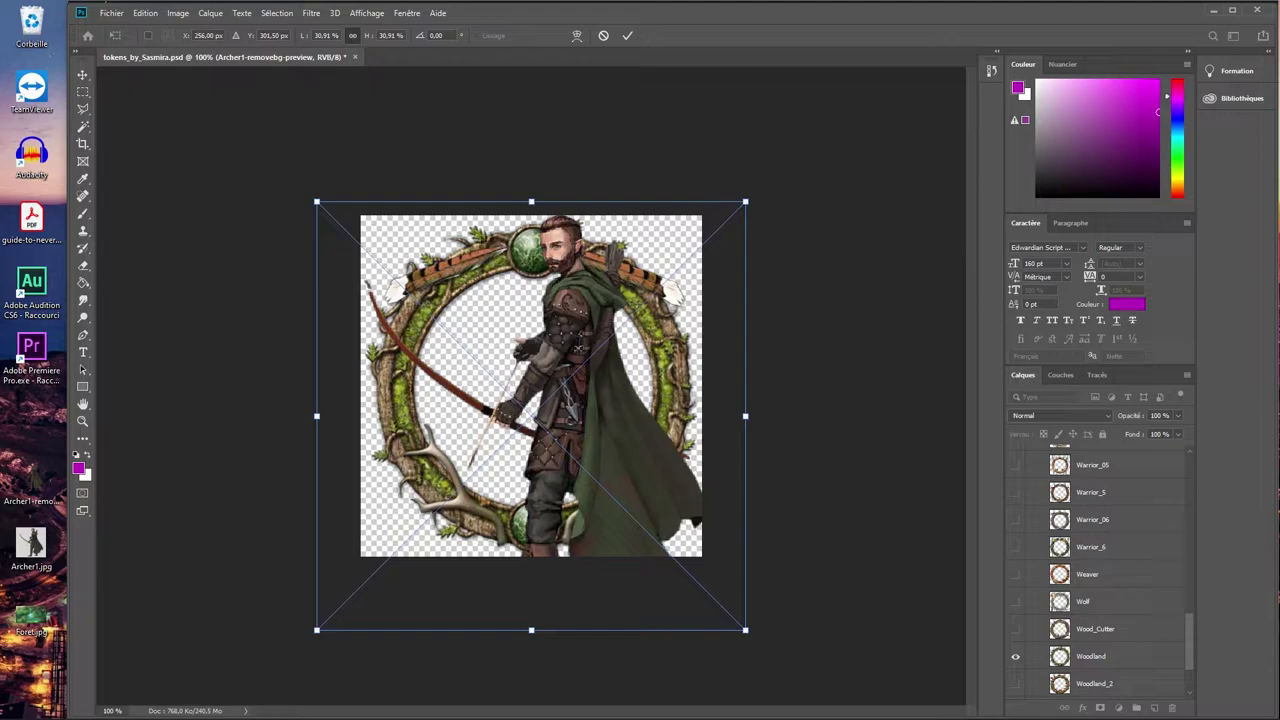
- Fine-tune the archer's vertical position and scale it to 31.46 %, committing the placement
{"action": "key", "text": "Down"}
{"action": "key", "text": "Down"}
{"action": "key", "text": "Down"}
{"action": "key", "text": "Down"}
{"action": "key", "text": "Down"}
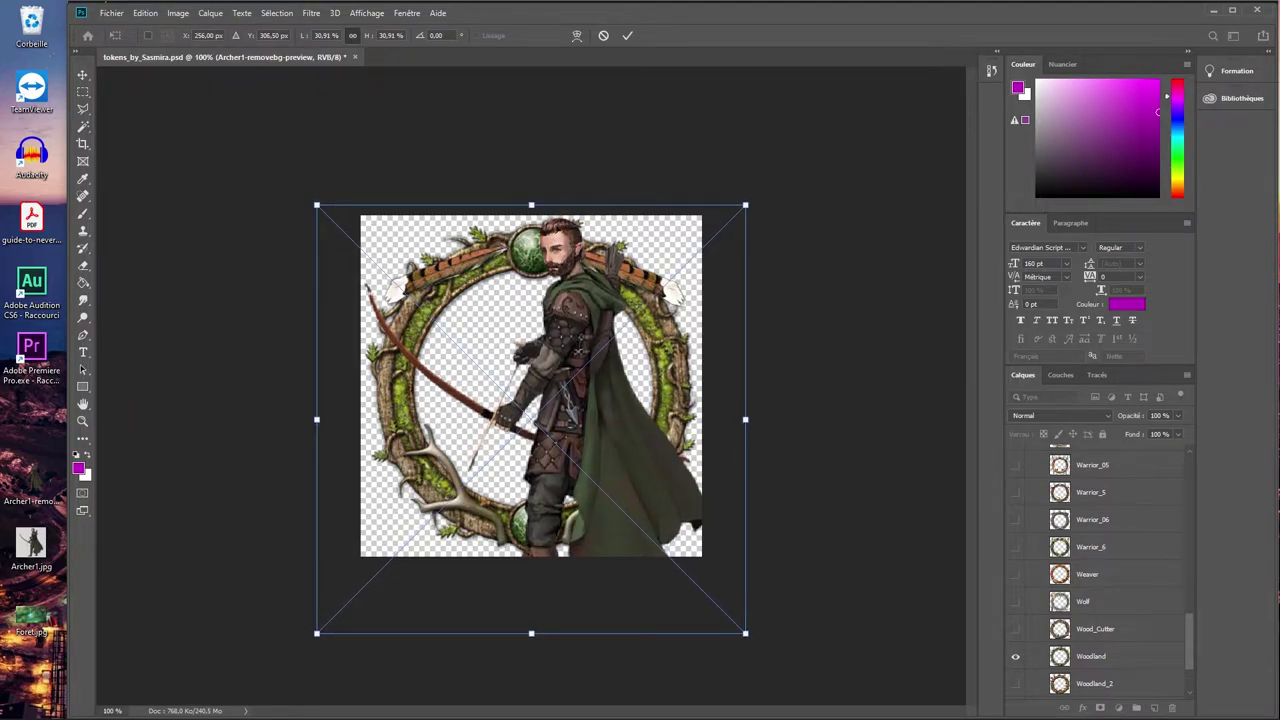
{"action": "key", "text": "Up"}
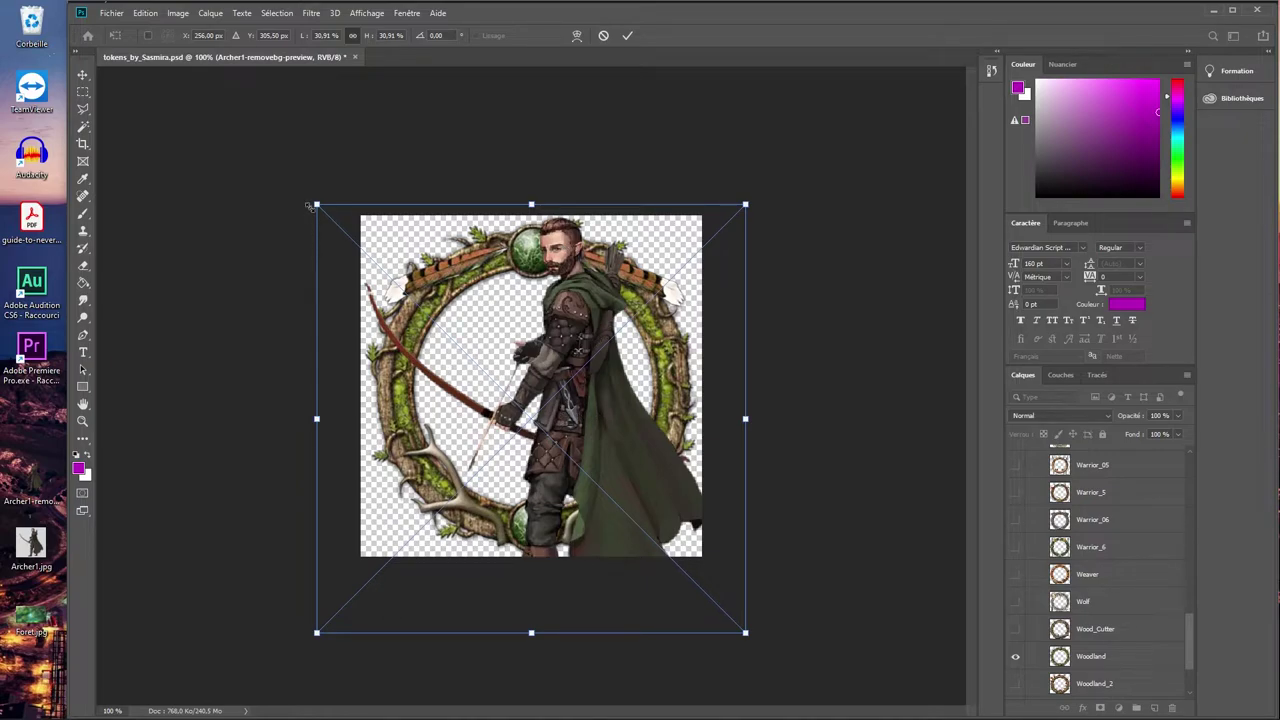
{"action": "left_click_drag", "start_coordinate": [316, 205], "coordinate": [313, 205]}
{"action": "left_click_drag", "start_coordinate": [536, 345], "coordinate": [545, 352]}
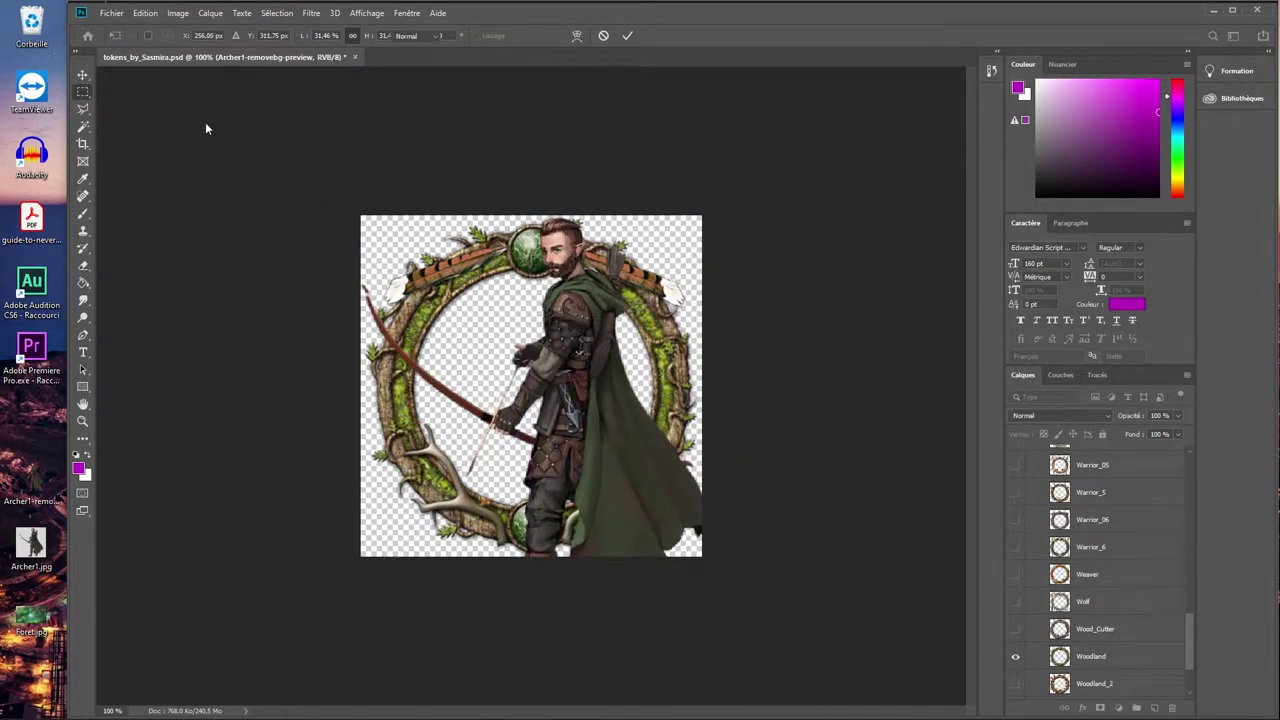
{"action": "key", "text": "Return"}
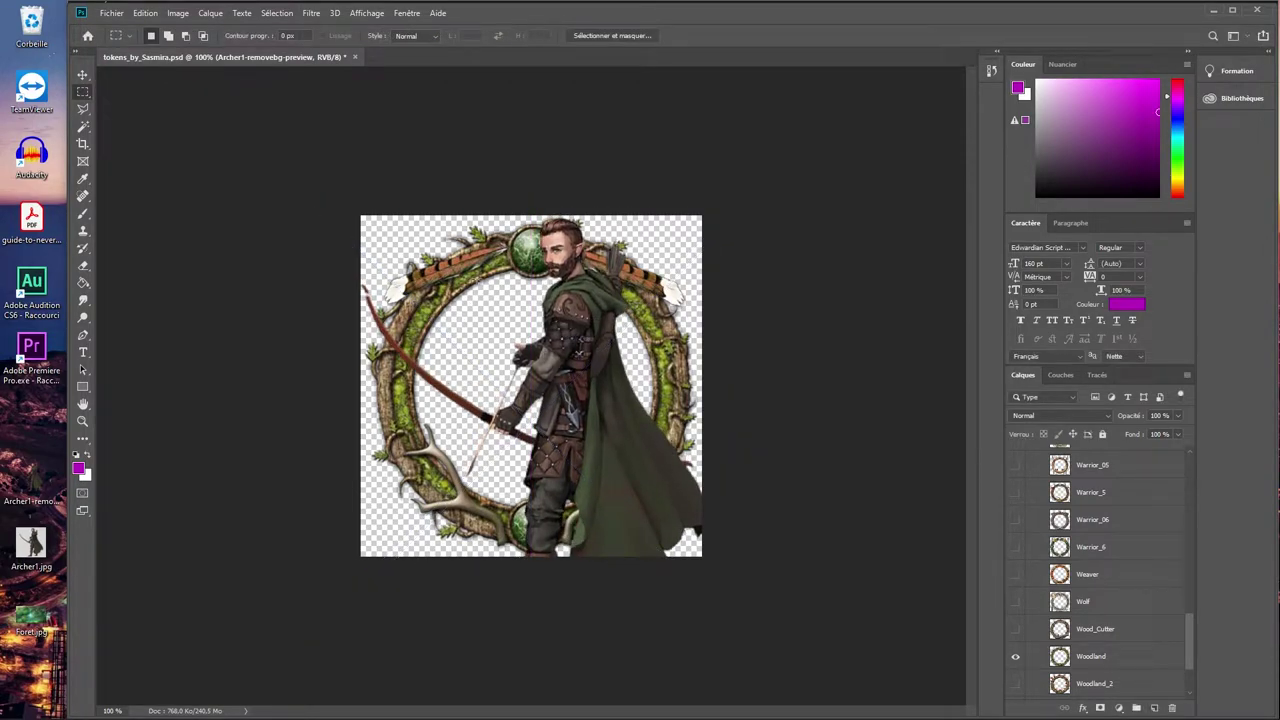
- Move the Archer1-removebg-preview layer into group W, directly above the Woodland layer
{"action": "scroll", "coordinate": [1080, 550], "scroll_direction": "up", "scroll_amount": 6}
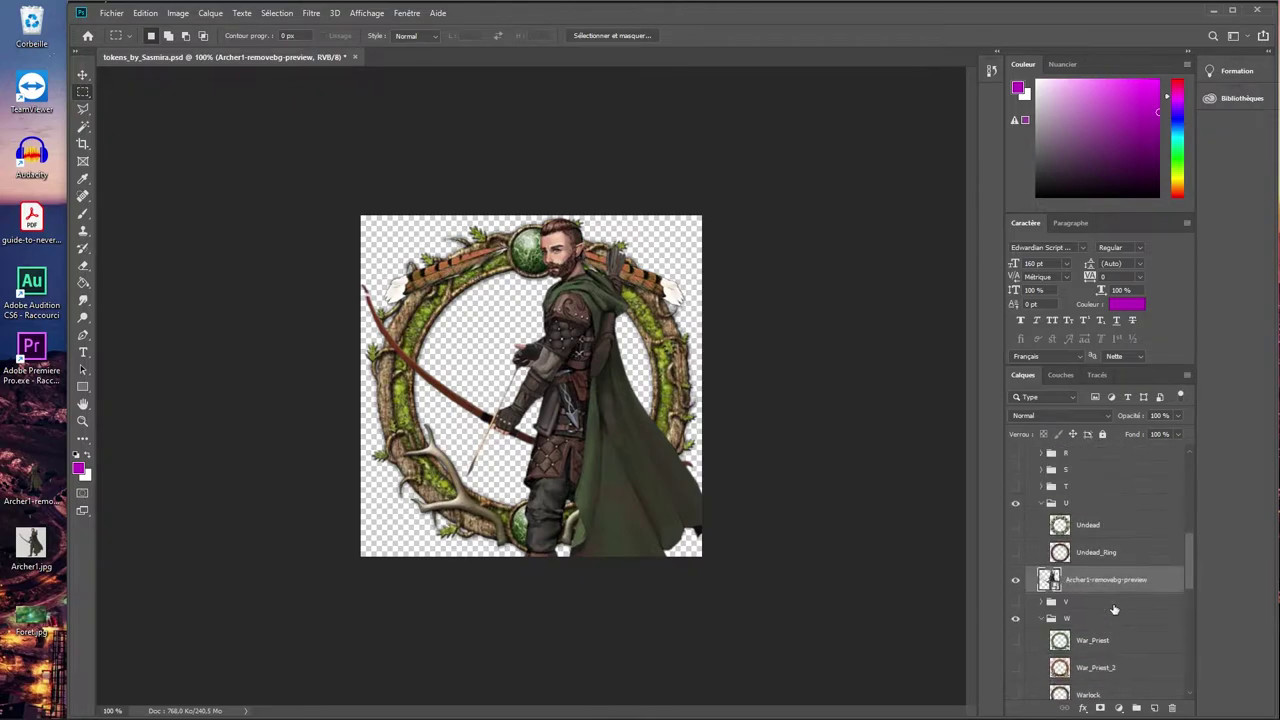
{"action": "scroll", "coordinate": [1080, 540], "scroll_direction": "down", "scroll_amount": 1}
{"action": "left_click_drag", "start_coordinate": [1096, 517], "coordinate": [1080, 565]}
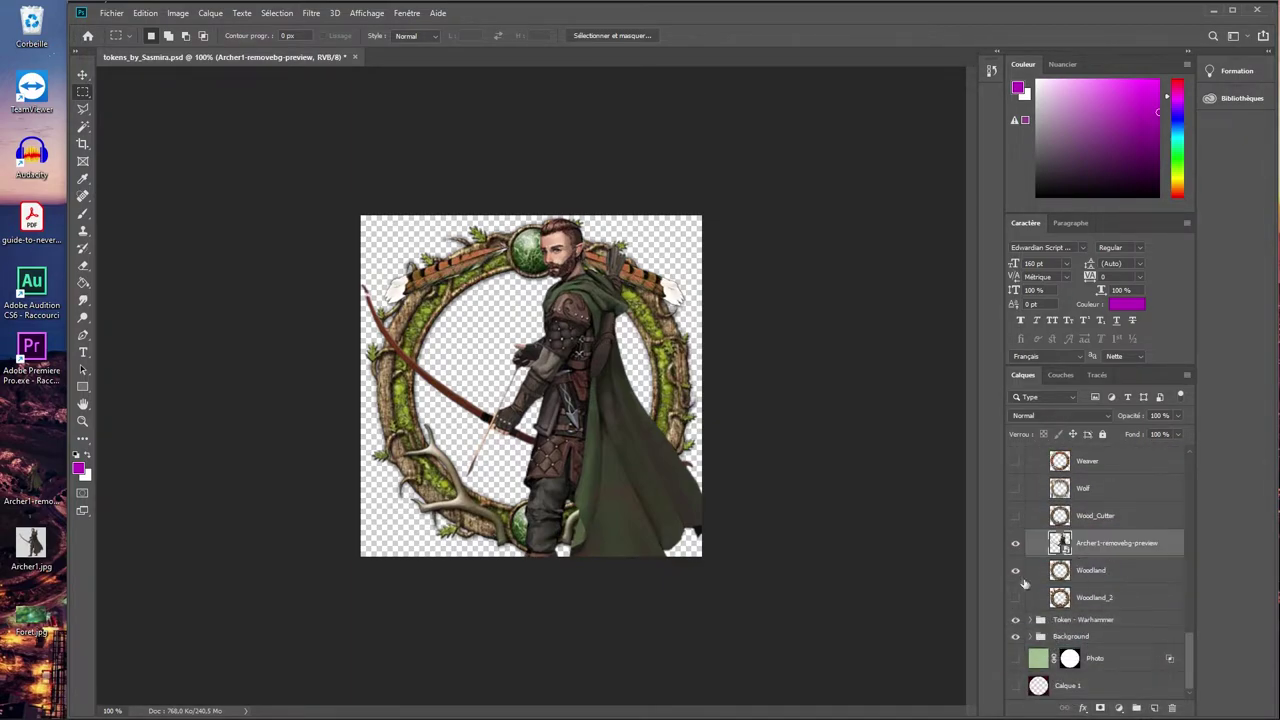
- Check the Woodland frame by hiding and showing it, and rasterize the Archer1-removebg-preview layer
{"action": "left_click", "coordinate": [1014, 569]}
{"action": "left_click", "coordinate": [1014, 569]}
{"action": "right_click", "coordinate": [1107, 549]}
{"action": "left_click", "coordinate": [974, 391]}
- Select the lower half of the Woodland frame with a rectangular marquee and copy it to a new layer
{"action": "left_click", "coordinate": [1123, 571]}
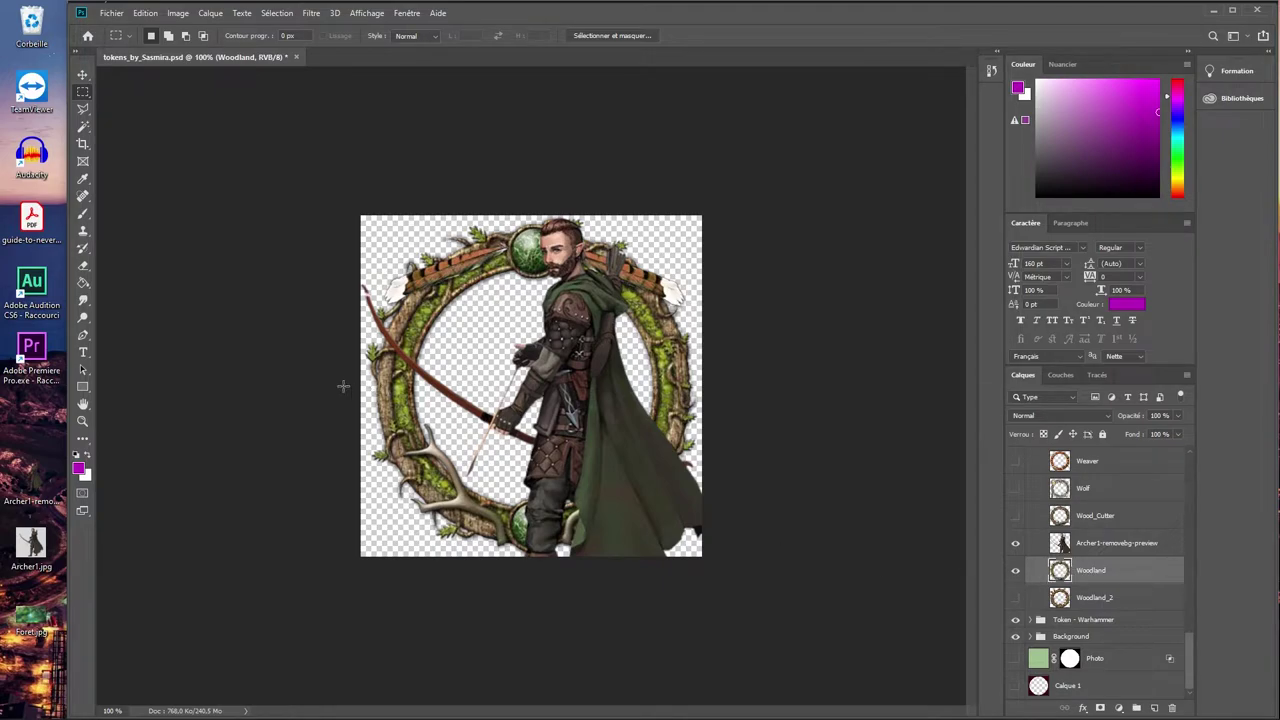
{"action": "left_click_drag", "start_coordinate": [342, 386], "coordinate": [734, 606]}
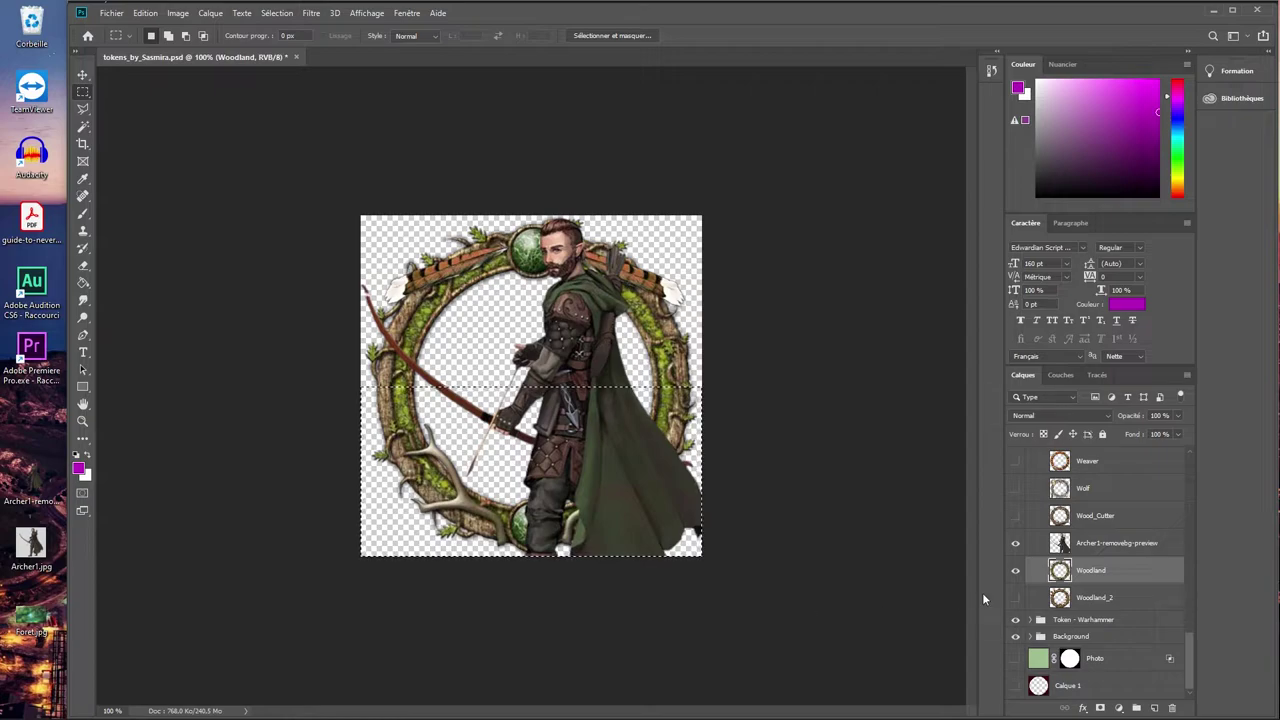
{"action": "key", "text": "ctrl+j"}
{"action": "left_click", "coordinate": [84, 74]}
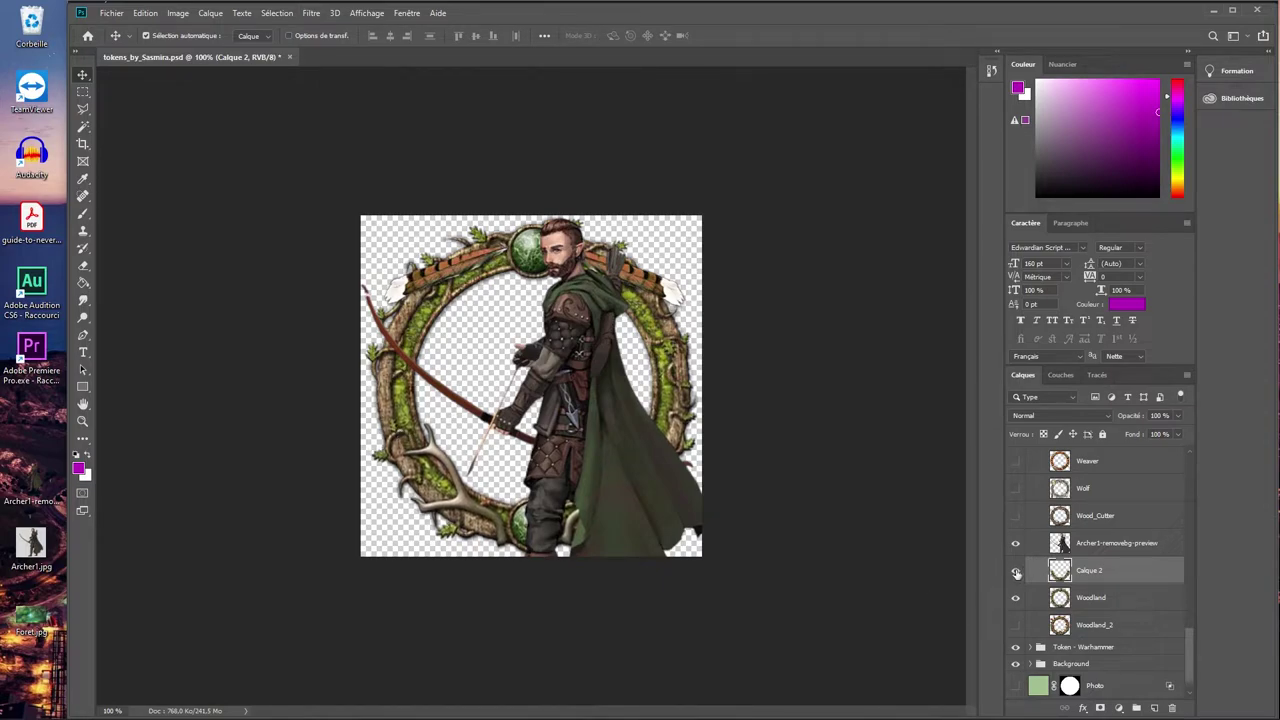
- Toggle the visibility of the copied lower-half layer to compare the frame's shadow with and without it
{"action": "left_click", "coordinate": [1016, 572]}
{"action": "left_click", "coordinate": [1016, 572]}
{"action": "left_click", "coordinate": [1016, 572]}
{"action": "left_click", "coordinate": [1016, 572]}
{"action": "left_click", "coordinate": [1016, 572]}
{"action": "left_click", "coordinate": [1016, 572]}
{"action": "key", "text": "ctrl+plus"}
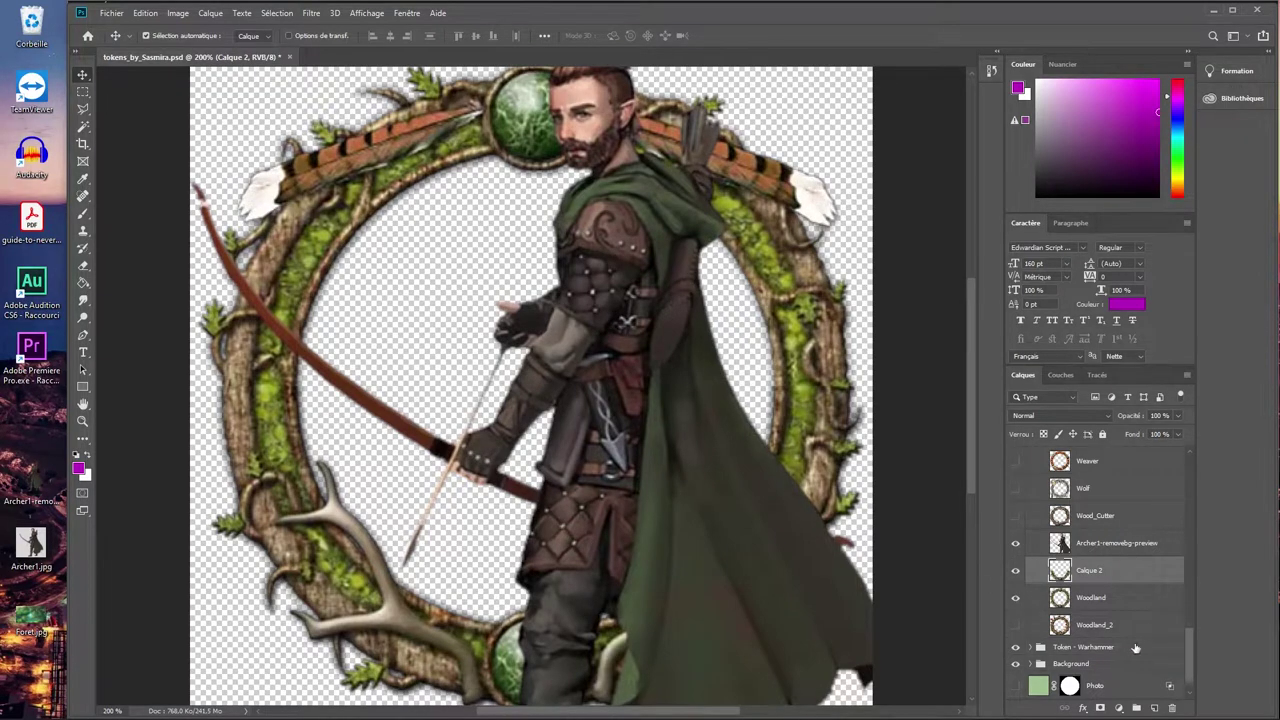
{"action": "left_click", "coordinate": [1016, 572]}
{"action": "left_click", "coordinate": [1016, 572]}
- Move the copied lower-half frame layer, Calque 2, above the Archer1-removebg-preview layer
{"action": "key", "text": "ctrl+minus"}
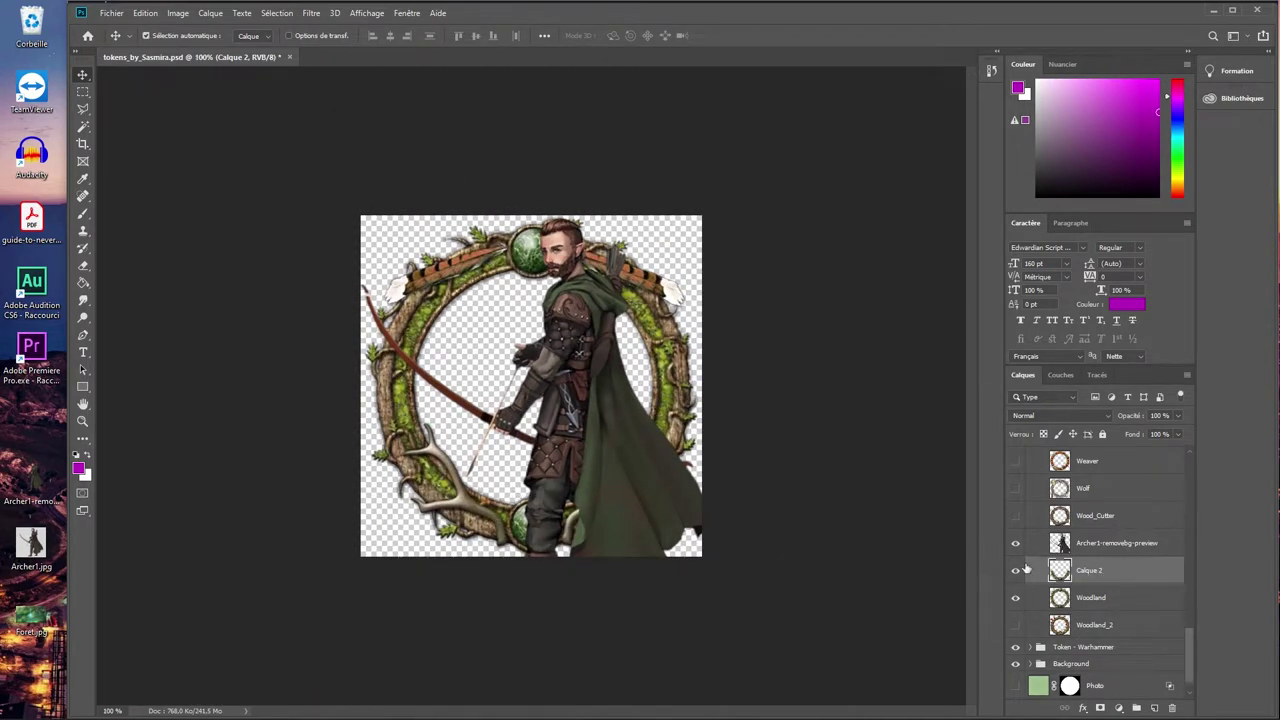
{"action": "left_click_drag", "start_coordinate": [1128, 577], "coordinate": [1110, 542]}
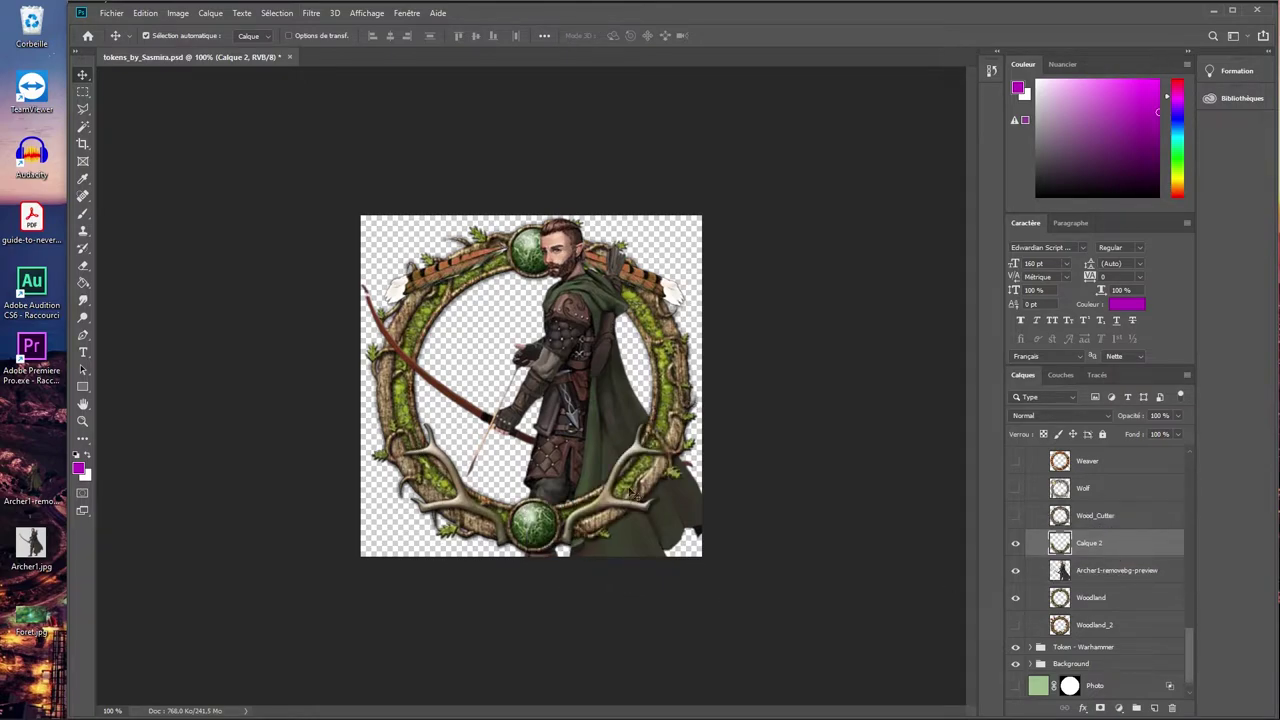
{"action": "left_click", "coordinate": [84, 127]}
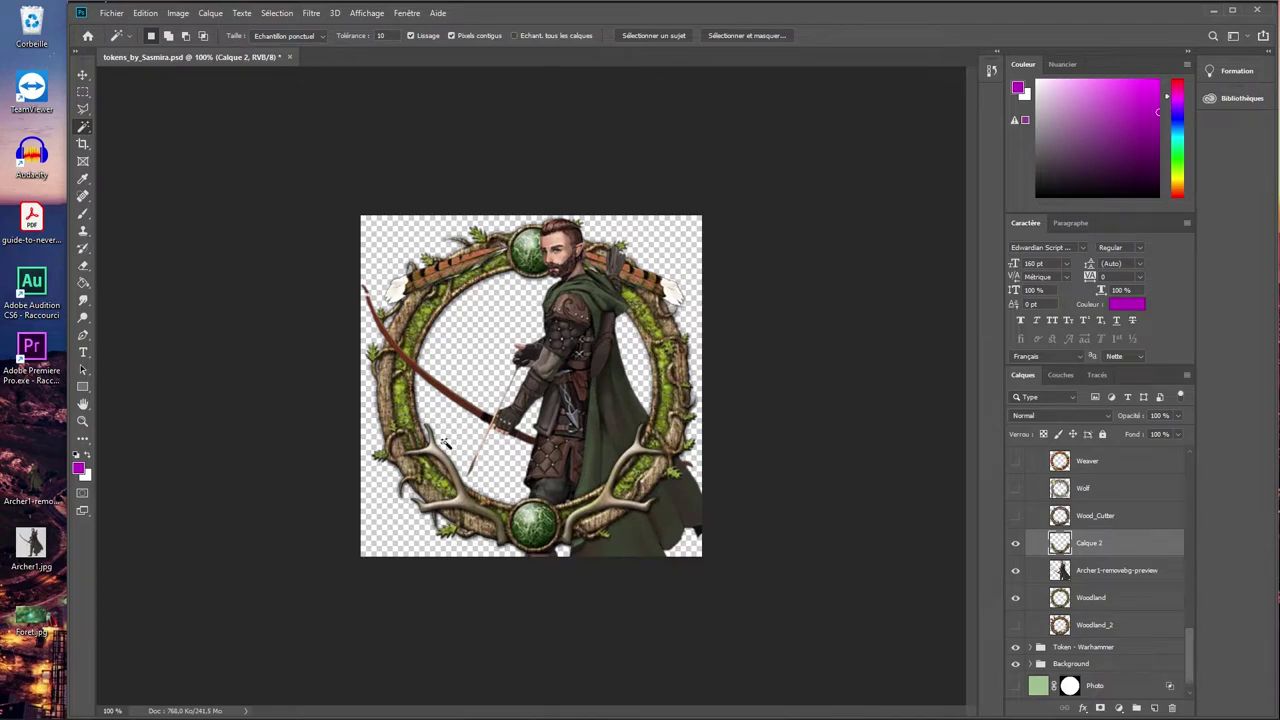
{"action": "left_click", "coordinate": [422, 416]}
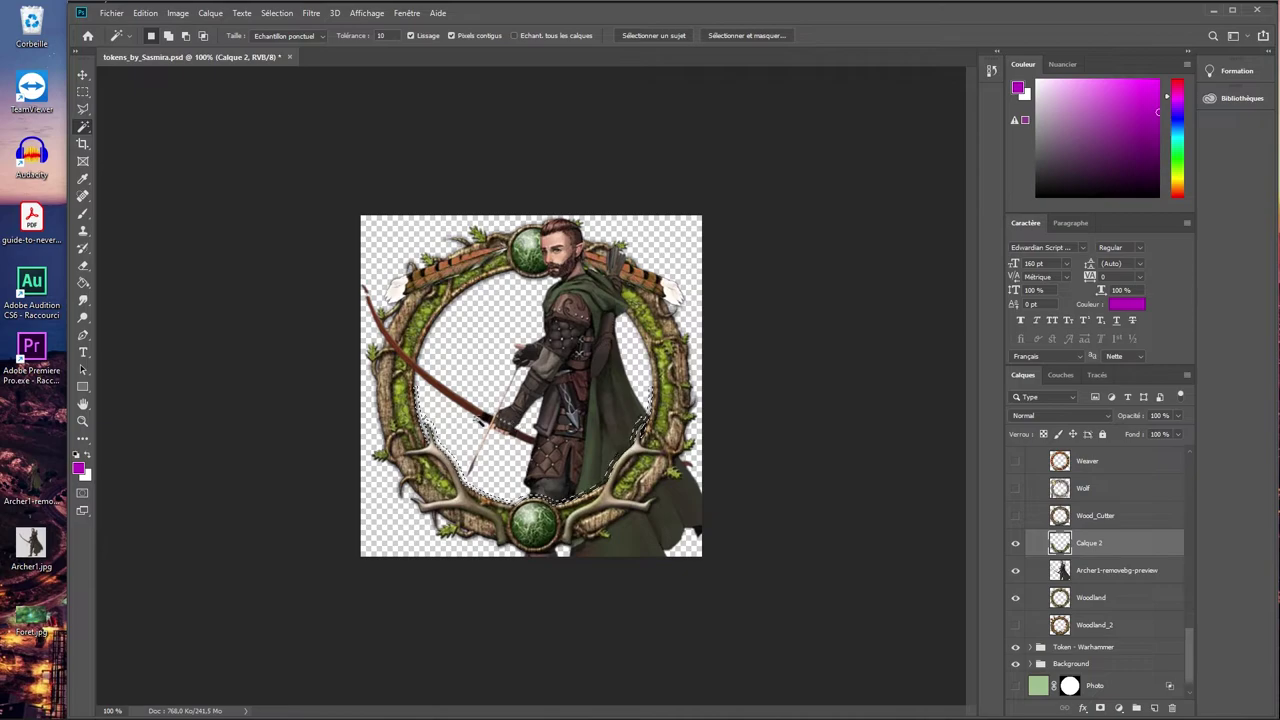
{"action": "key", "text": "ctrl+d"}
- Switch back to the Rectangular Marquee tool and make Calque 2 the active layer
{"action": "left_click", "coordinate": [83, 91]}
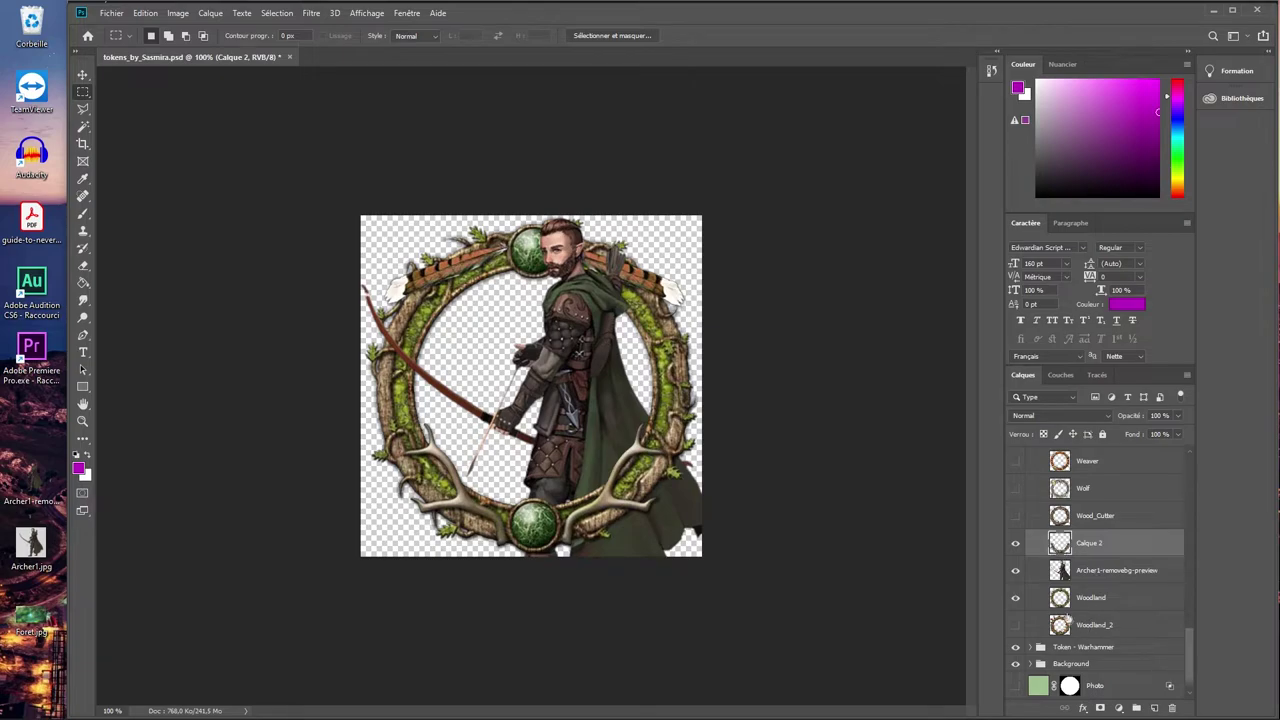
{"action": "left_click", "coordinate": [1066, 603]}
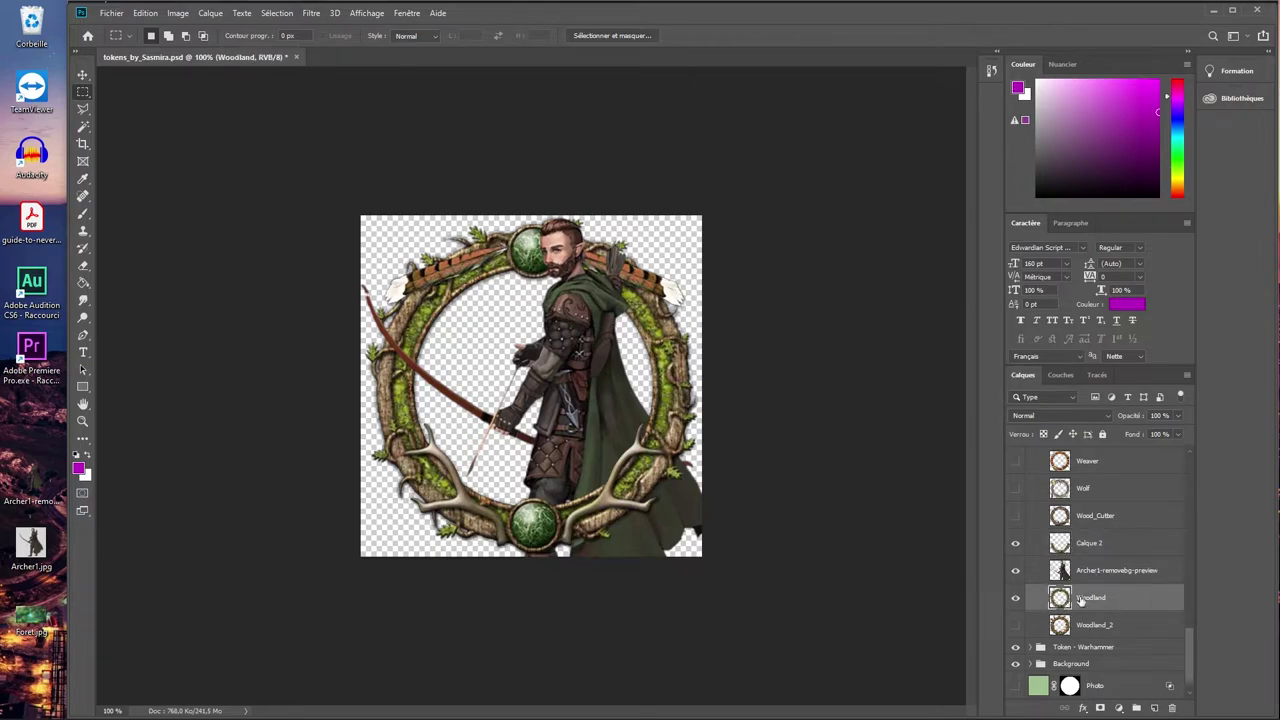
{"action": "left_click", "coordinate": [1121, 545]}
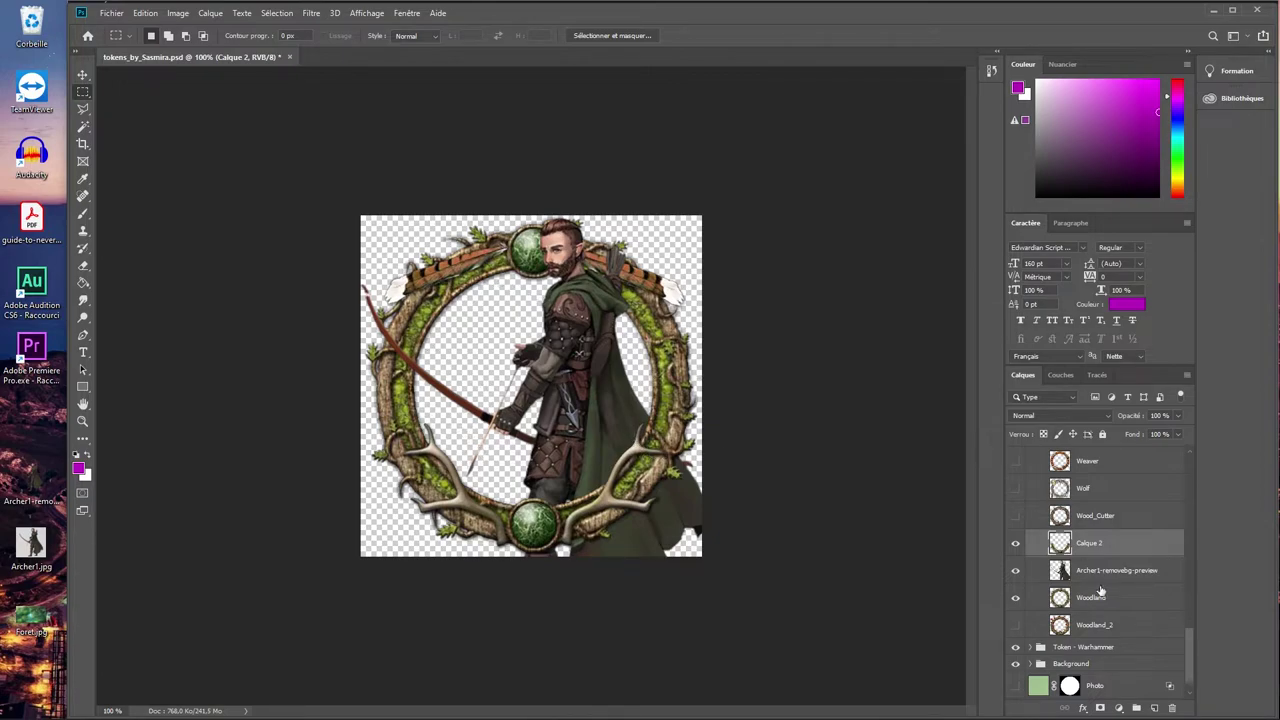
- Erase the part of the archer's cloak that extends past the lower edge of the Woodland frame on the Archer1-removebg-preview layer
{"action": "left_click", "coordinate": [1135, 571]}
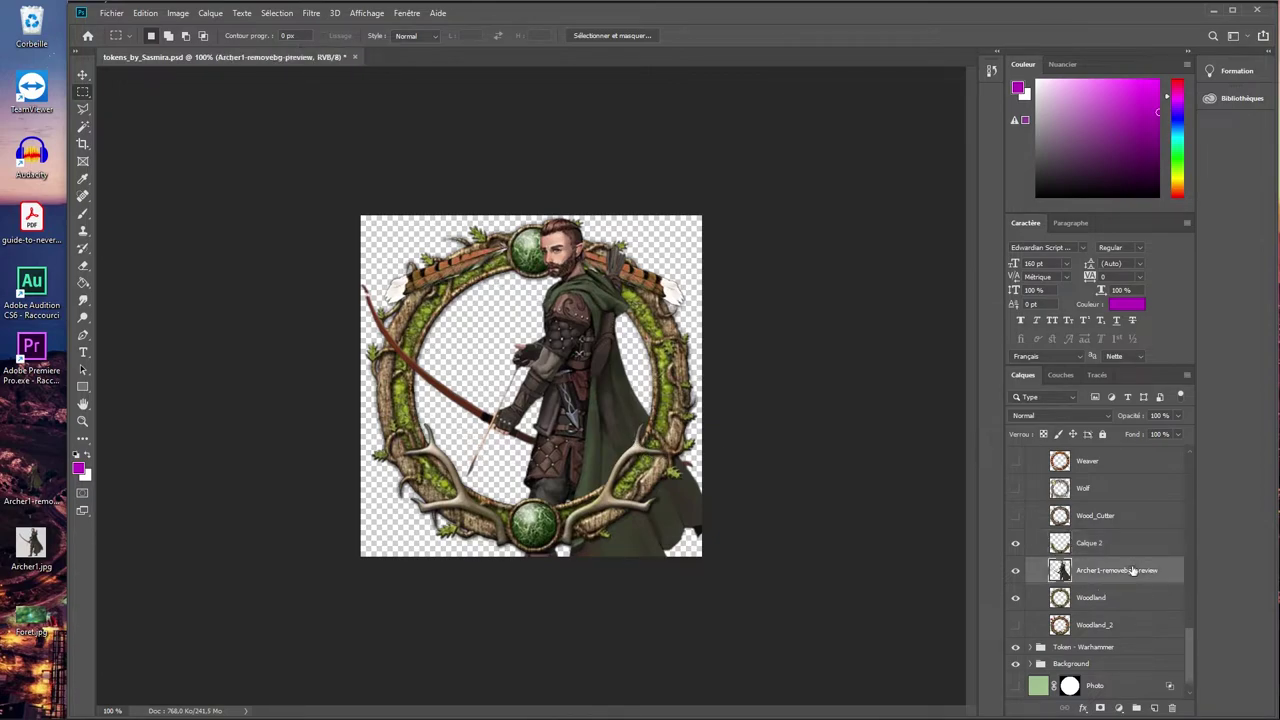
{"action": "left_click", "coordinate": [83, 265]}
{"action": "mouse_move", "coordinate": [668, 462]}
{"action": "left_mouse_down"}
{"action": "mouse_move", "coordinate": [601, 534]}
{"action": "mouse_move", "coordinate": [542, 553]}
{"action": "mouse_move", "coordinate": [630, 537]}
{"action": "mouse_move", "coordinate": [697, 503]}
{"action": "mouse_move", "coordinate": [701, 546]}
{"action": "mouse_move", "coordinate": [670, 567]}
{"action": "mouse_move", "coordinate": [660, 554]}
{"action": "mouse_move", "coordinate": [625, 560]}
{"action": "left_mouse_up"}
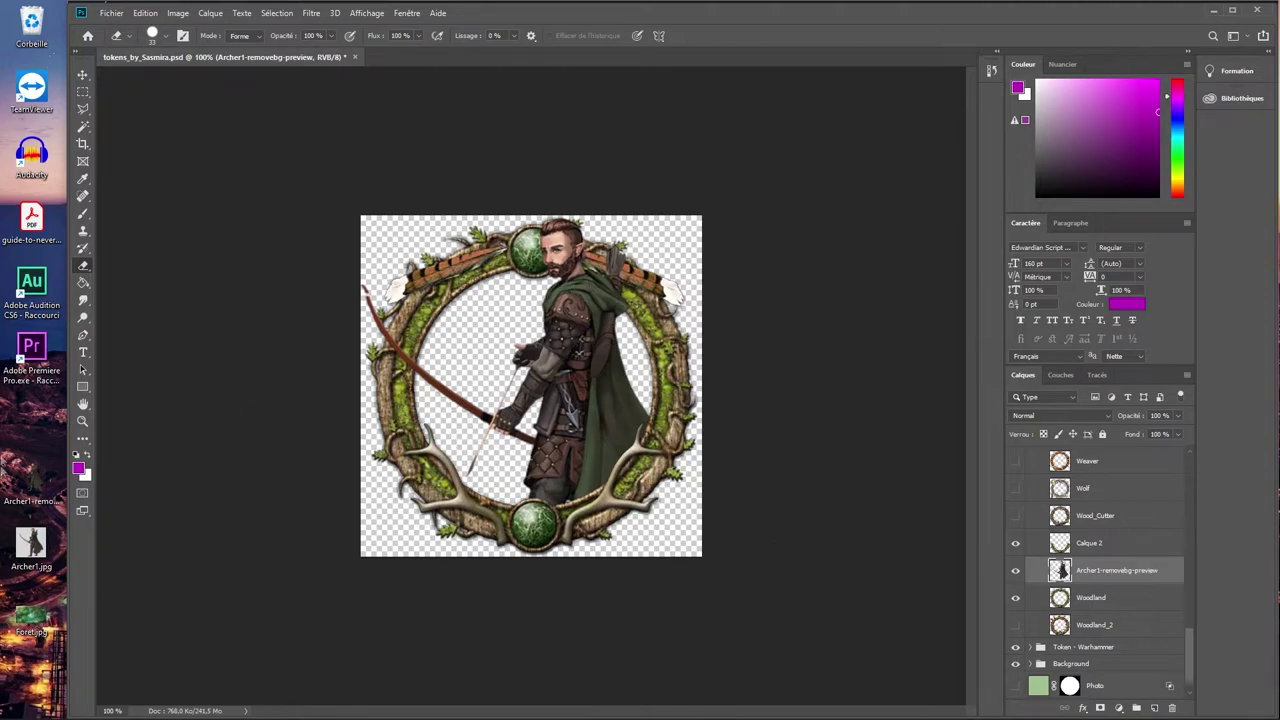
- Place the Foret image in the document, enlarged to cover the whole canvas, and move its layer directly below the Woodland frame
{"action": "left_click_drag", "start_coordinate": [35, 620], "coordinate": [519, 457]}
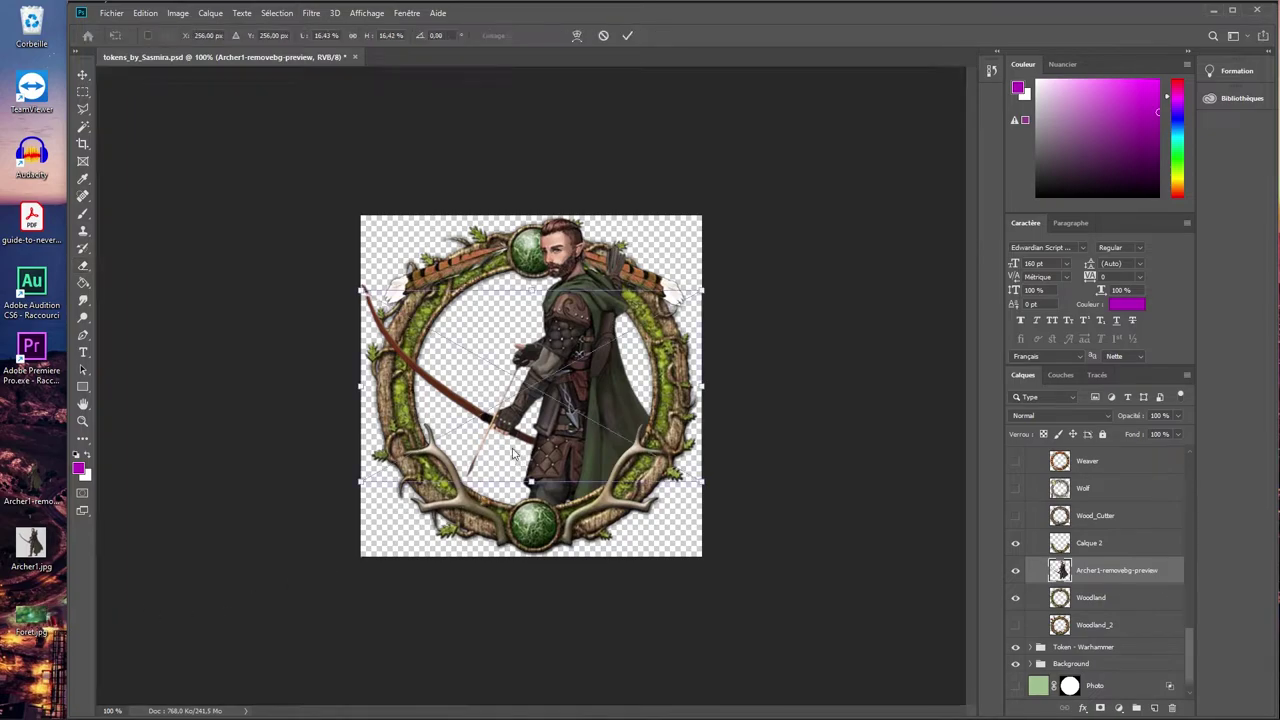
{"action": "left_click_drag", "start_coordinate": [701, 290], "coordinate": [1030, 126]}
{"action": "left_click_drag", "start_coordinate": [627, 382], "coordinate": [558, 466]}
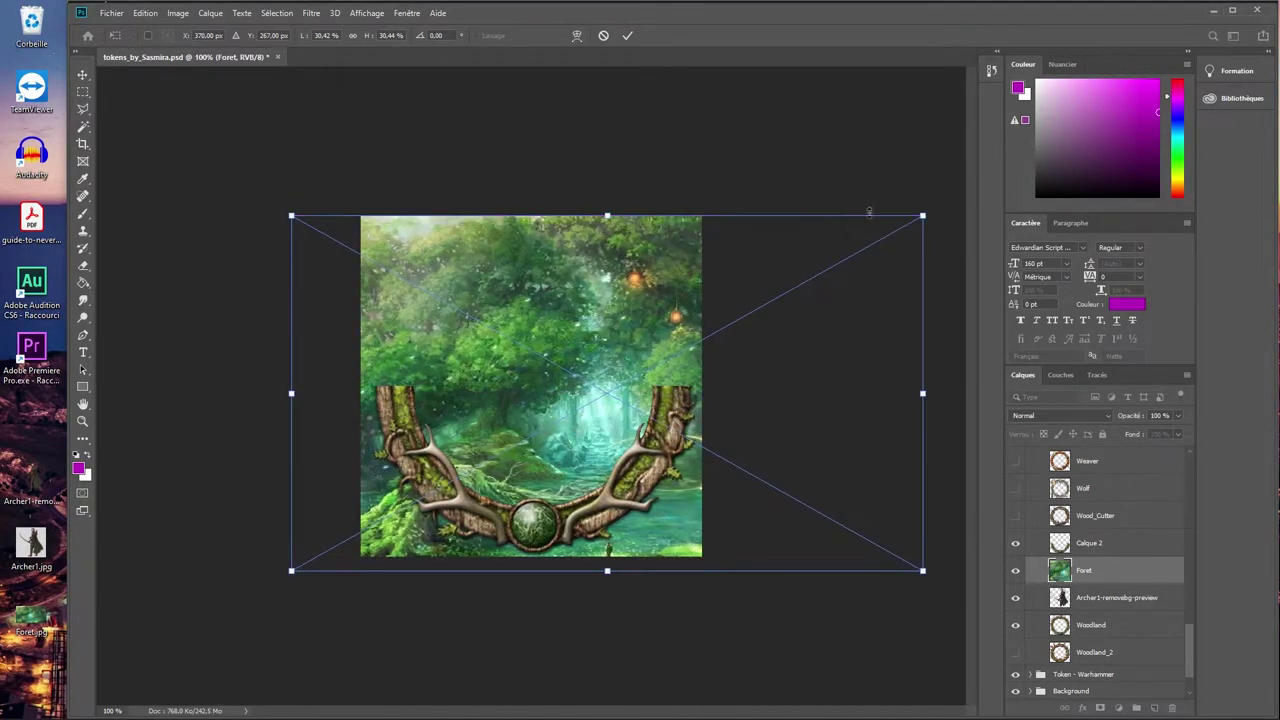
{"action": "left_click_drag", "start_coordinate": [923, 215], "coordinate": [963, 189]}
{"action": "left_click_drag", "start_coordinate": [640, 390], "coordinate": [626, 408]}
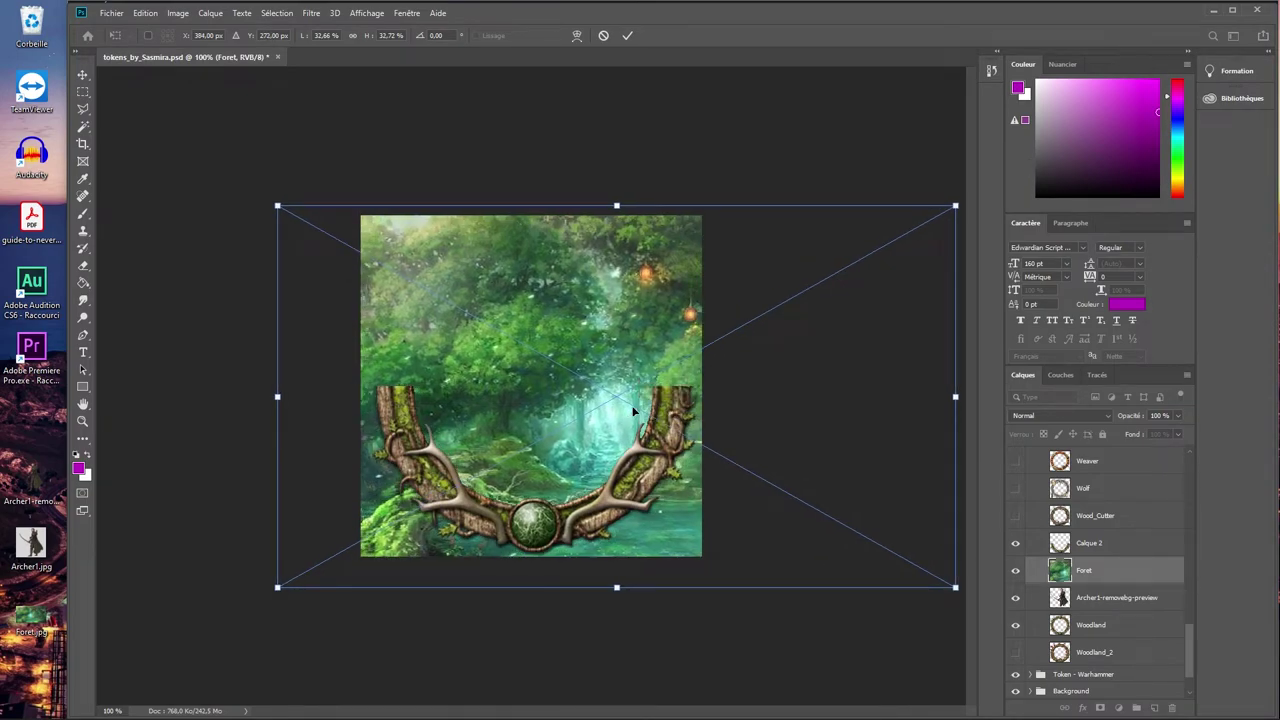
{"action": "key", "text": "Return"}
{"action": "key", "text": "e"}
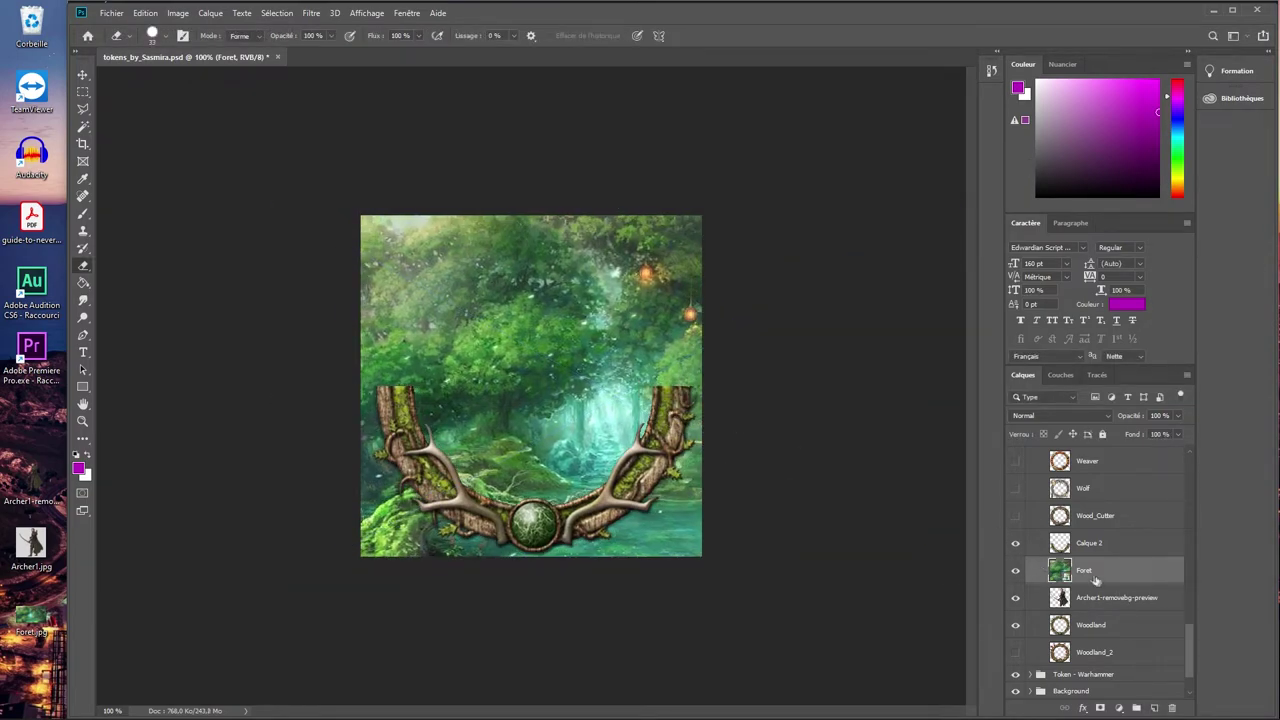
{"action": "left_click_drag", "start_coordinate": [1103, 578], "coordinate": [1100, 638]}
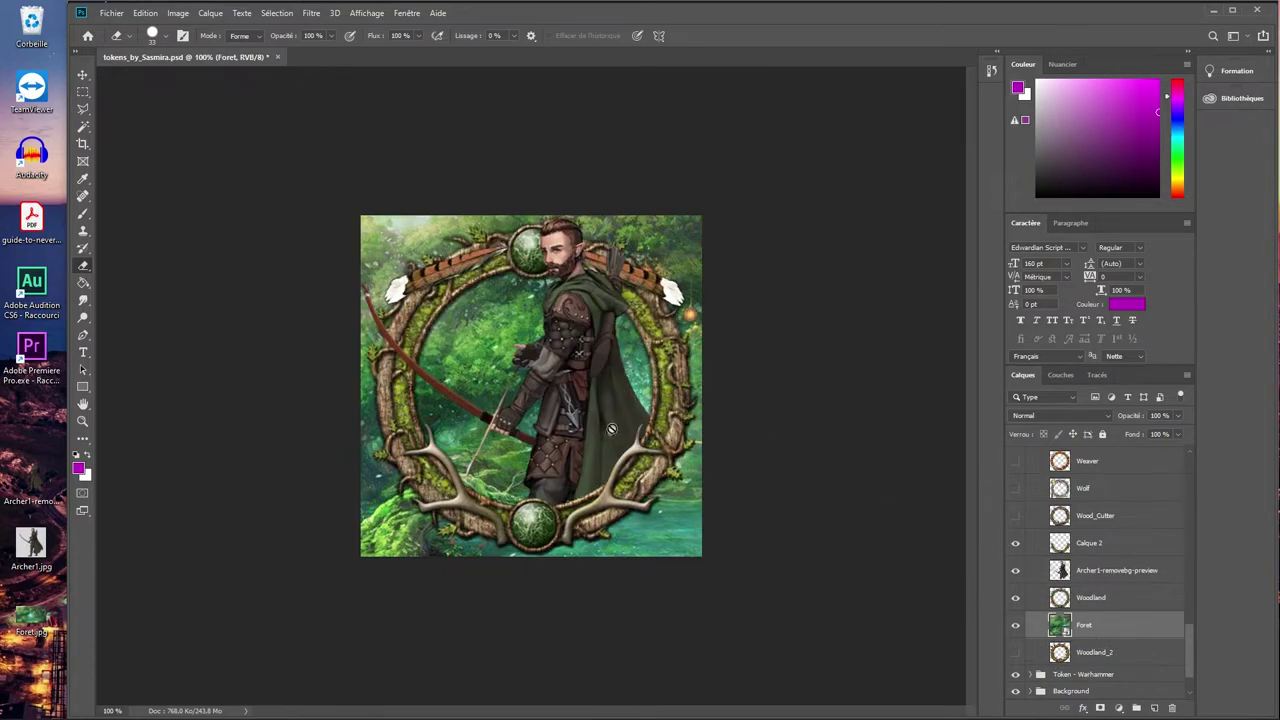
- Draw an elliptical selection running along the middle of the Woodland frame's ring and invert it
{"action": "left_click", "coordinate": [83, 91]}
{"action": "right_click", "coordinate": [86, 93]}
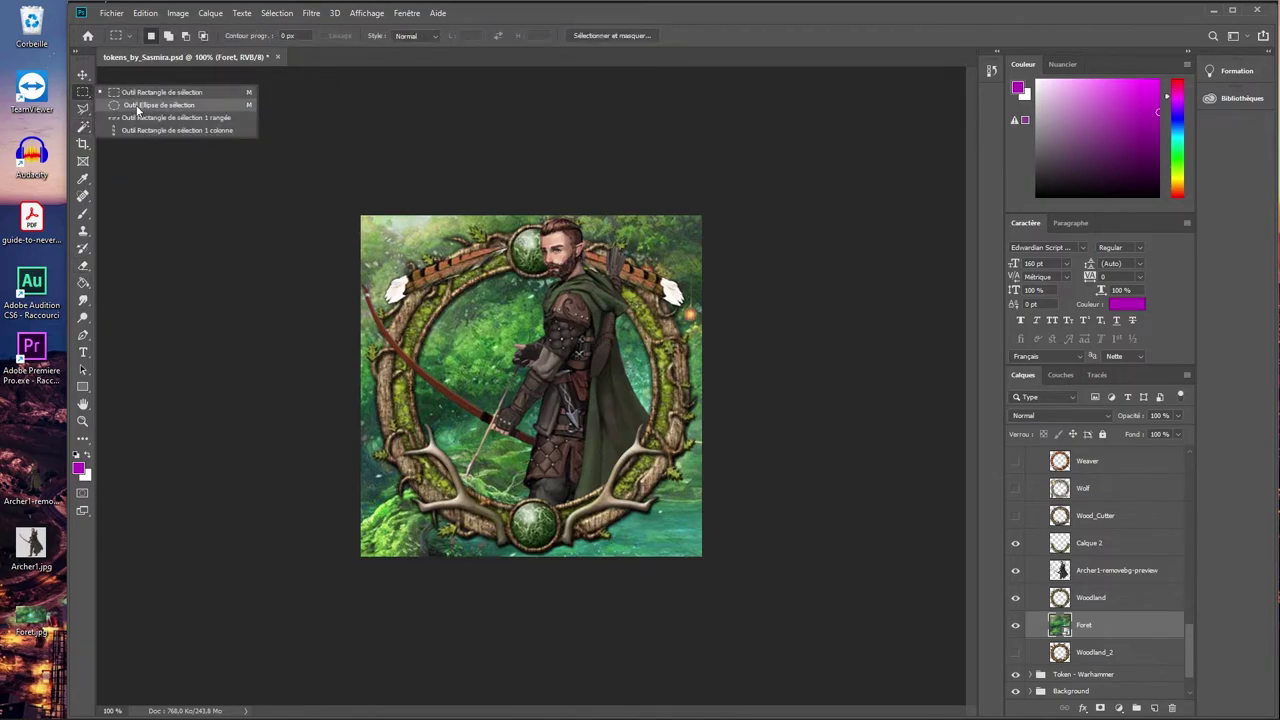
{"action": "left_click", "coordinate": [138, 106]}
{"action": "mouse_move", "coordinate": [390, 232]}
{"action": "left_mouse_down"}
{"action": "mouse_move", "coordinate": [575, 330]}
{"action": "mouse_move", "coordinate": [690, 482]}
{"action": "mouse_move", "coordinate": [675, 535]}
{"action": "left_mouse_up"}
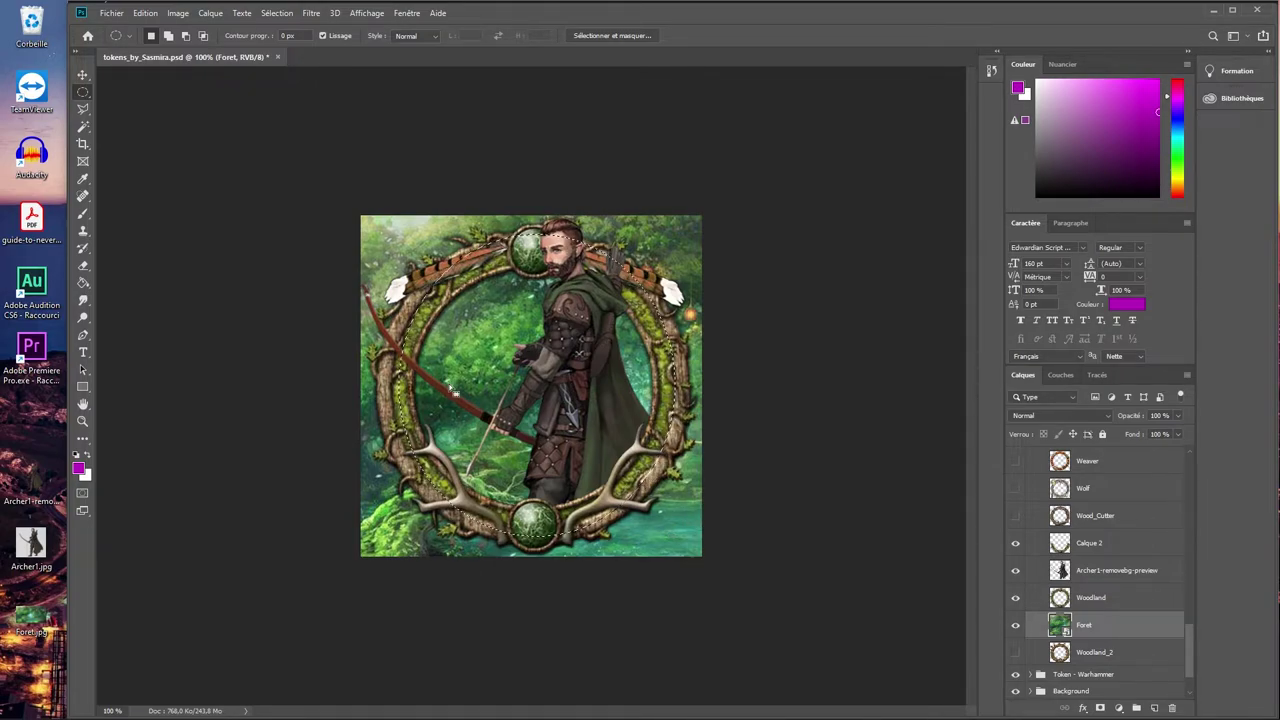
{"action": "key", "text": "ctrl+shift+i"}
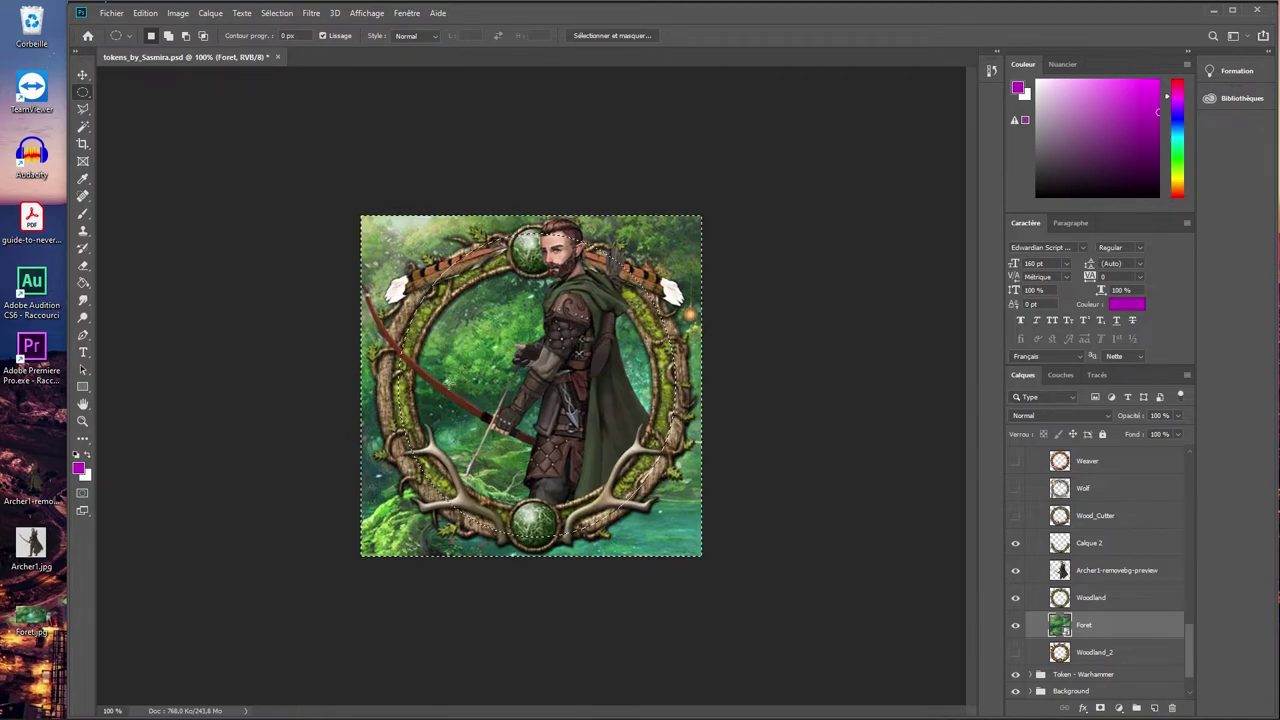
- Rasterize the Foret layer and delete the forest outside the frame using the inverted selection
{"action": "key", "text": "Delete"}
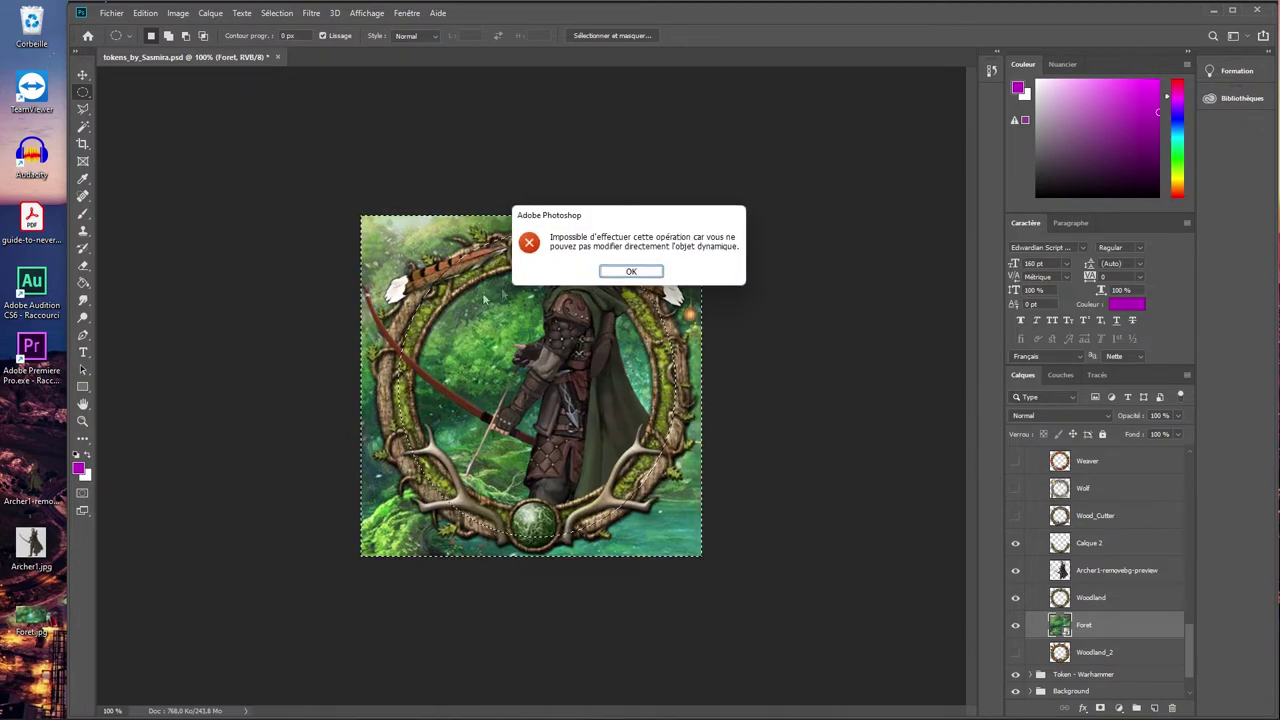
{"action": "left_click", "coordinate": [630, 272]}
{"action": "right_click", "coordinate": [1090, 625]}
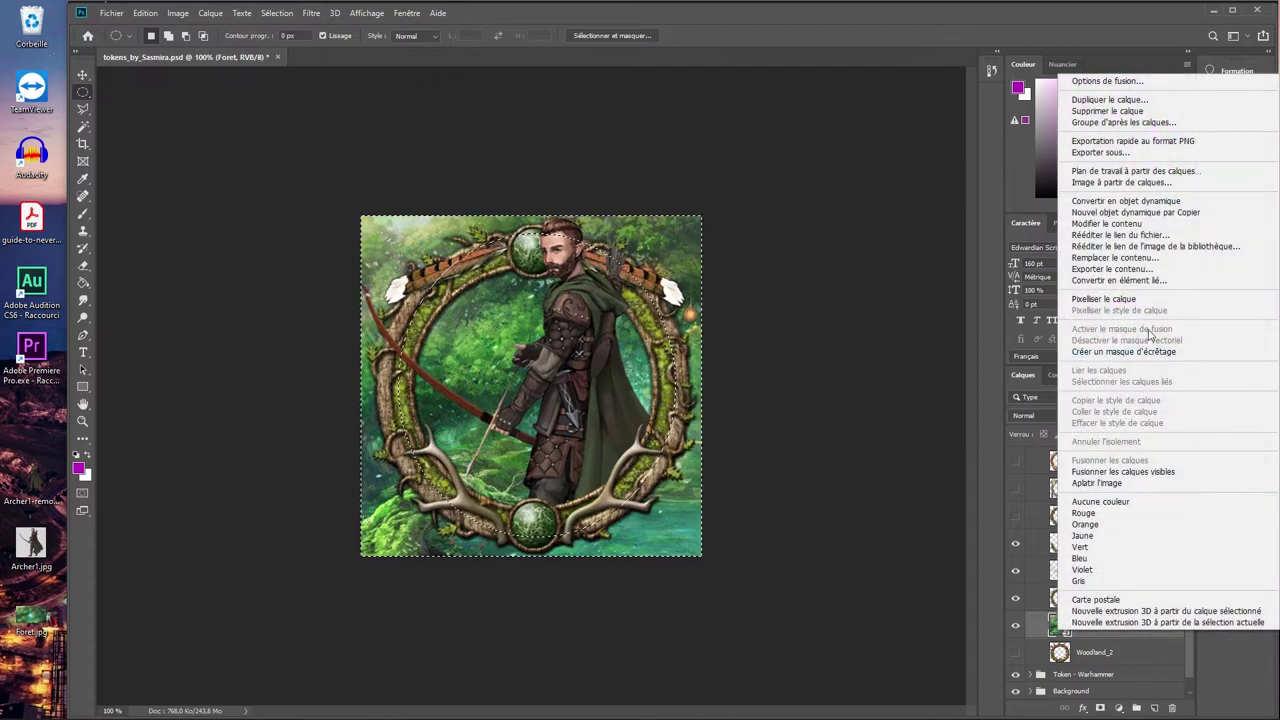
{"action": "left_click", "coordinate": [1119, 305]}
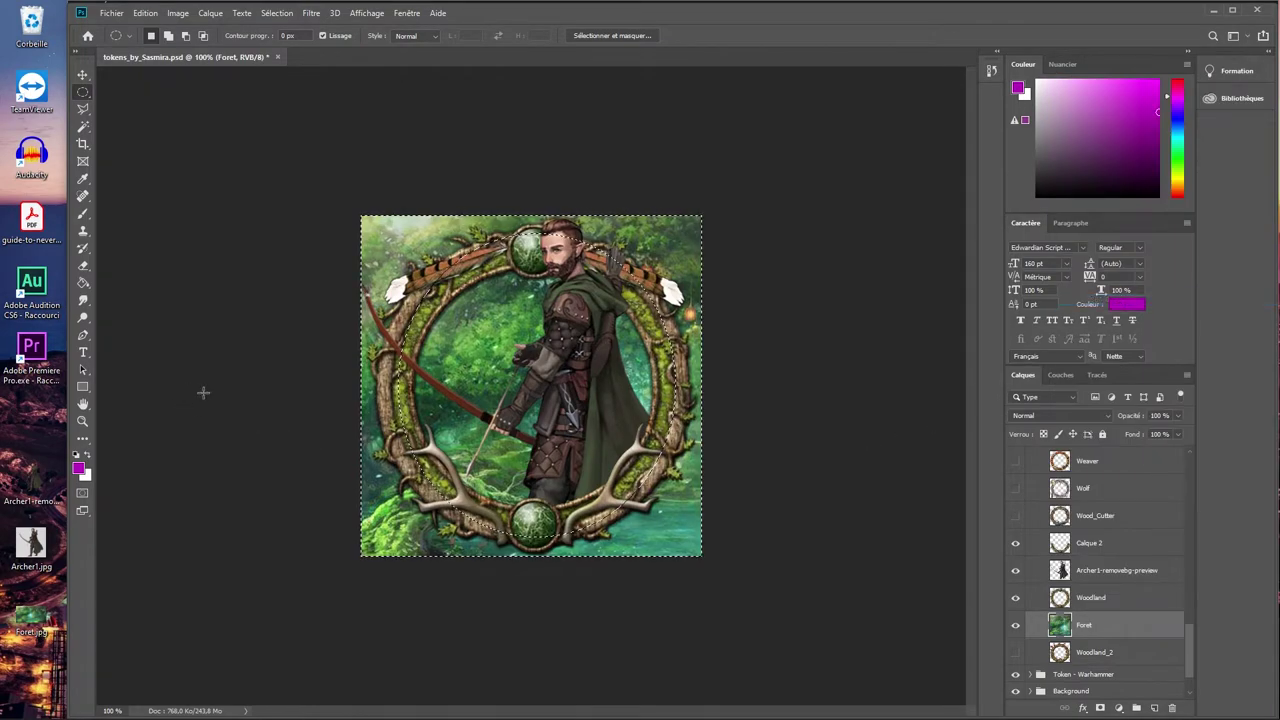
{"action": "key", "text": "Delete"}
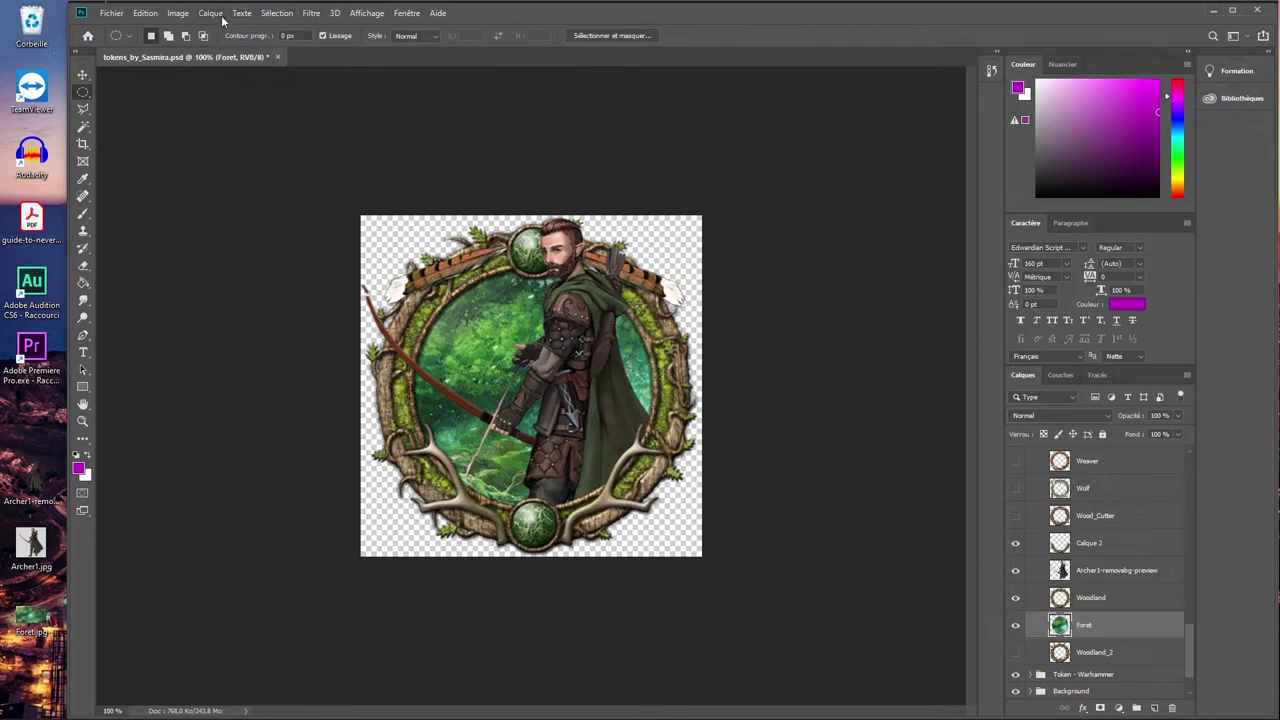
- Apply a Lens Blur with a radius of 7 to the Foret background layer
{"action": "left_click", "coordinate": [335, 13]}
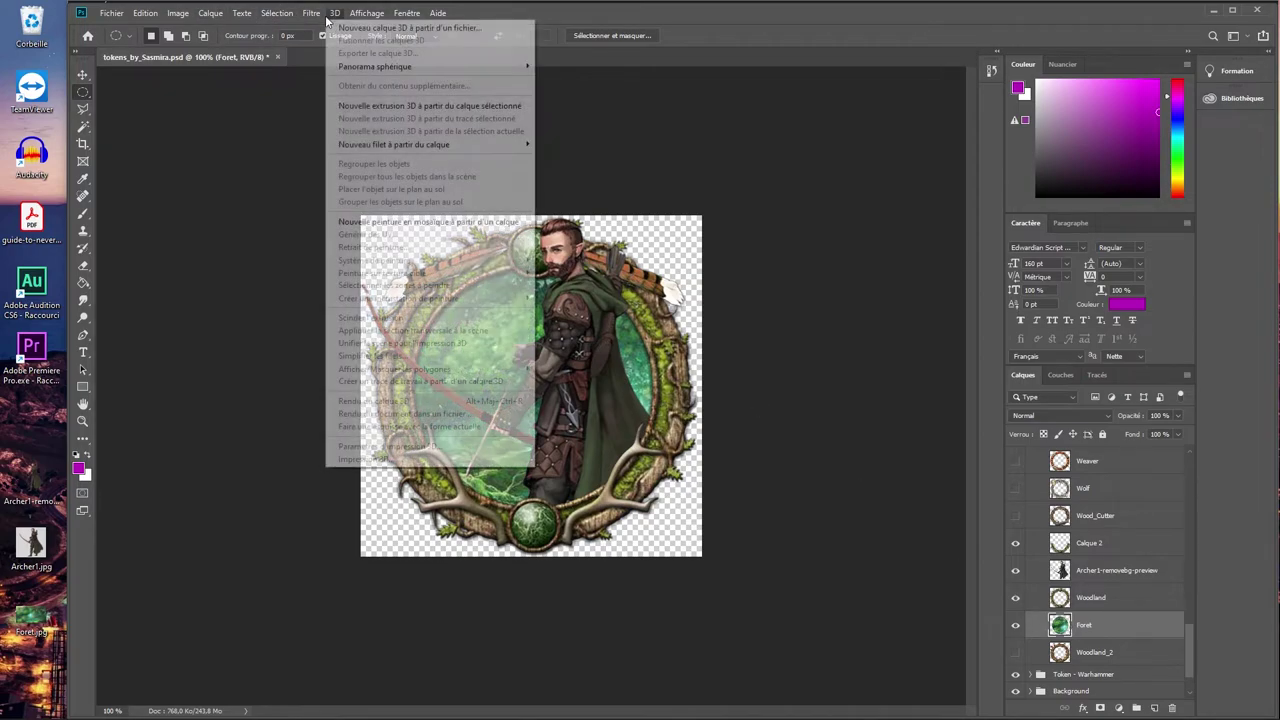
{"action": "left_click", "coordinate": [311, 13]}
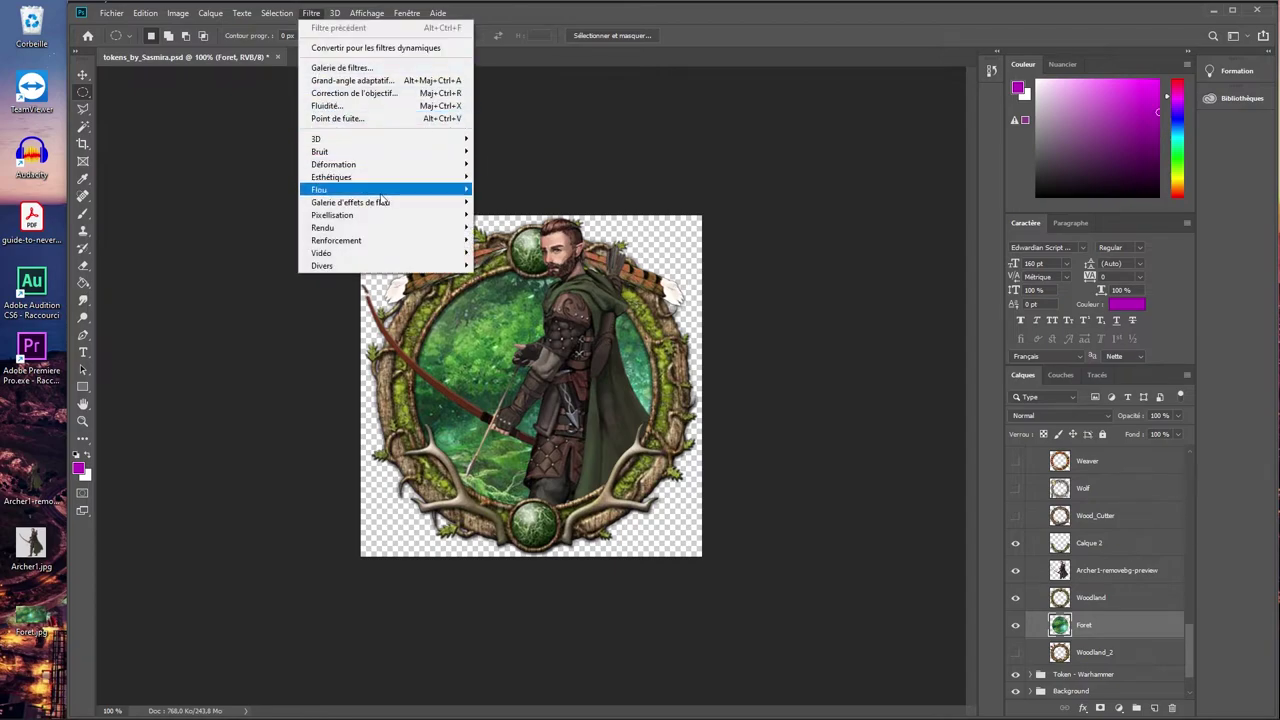
{"action": "mouse_move", "coordinate": [450, 190]}
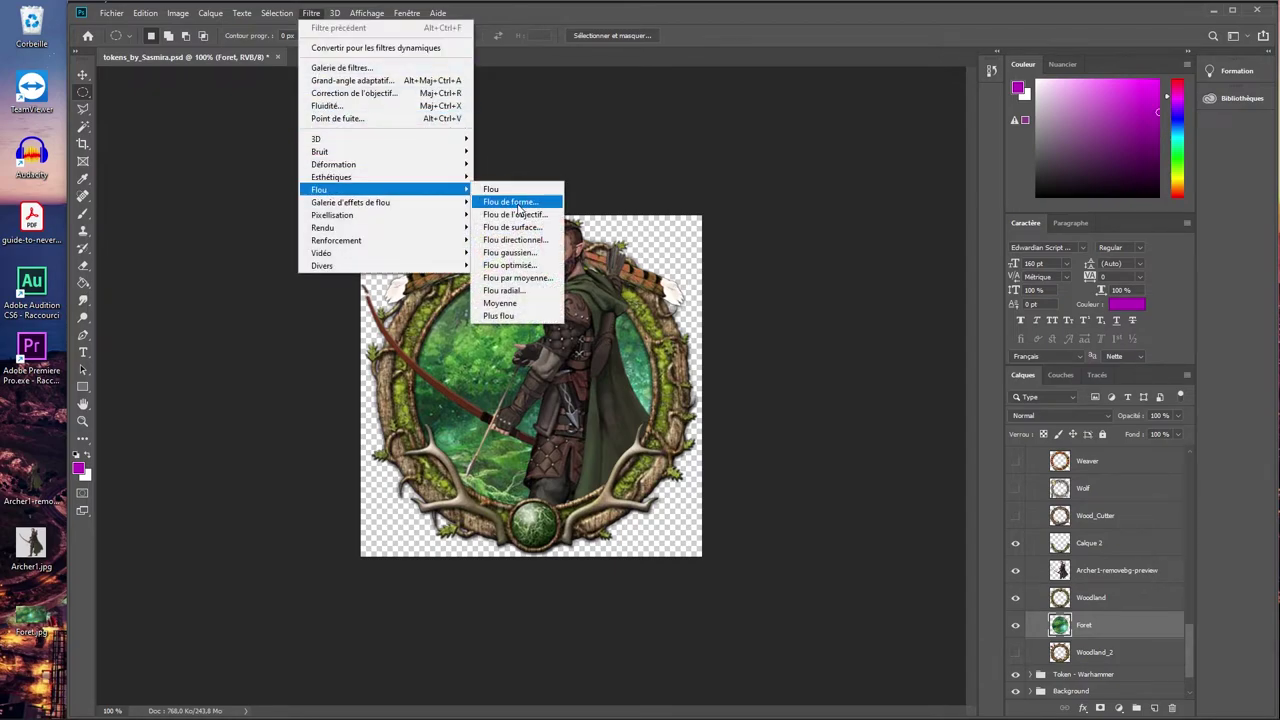
{"action": "left_click", "coordinate": [515, 214]}
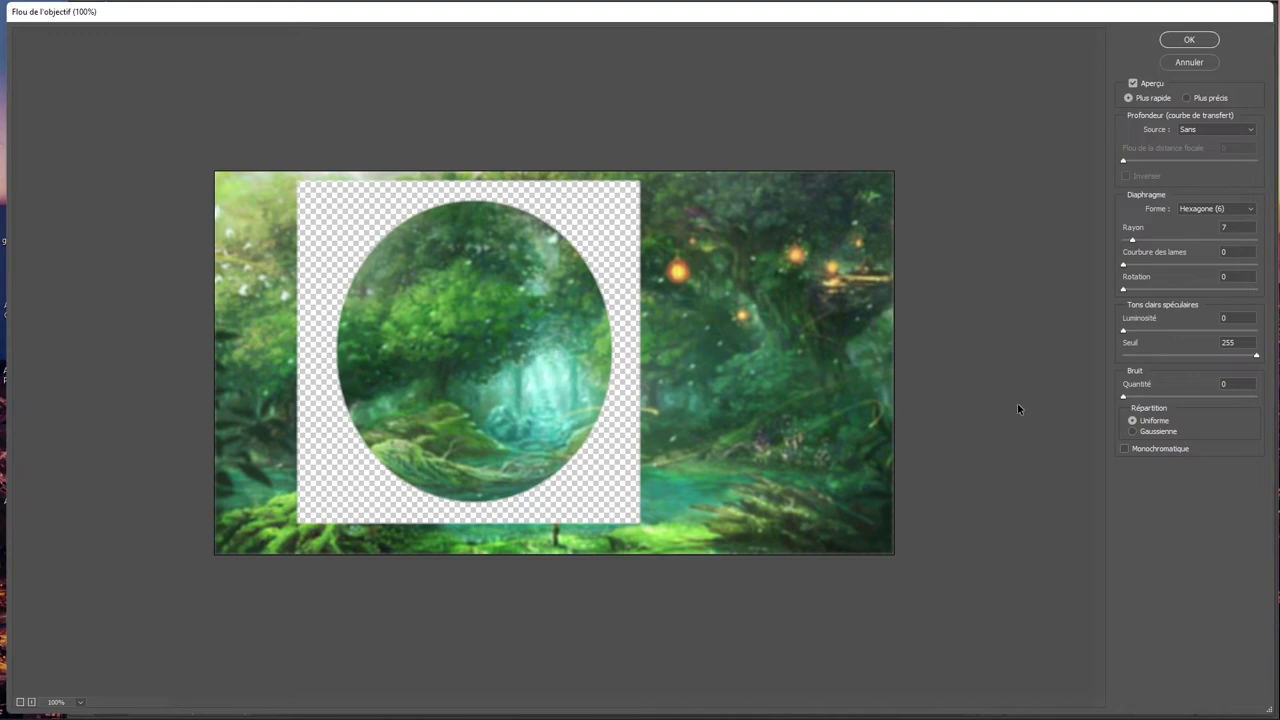
{"action": "left_click_drag", "start_coordinate": [1145, 241], "coordinate": [1133, 244]}
{"action": "left_click", "coordinate": [1175, 44]}
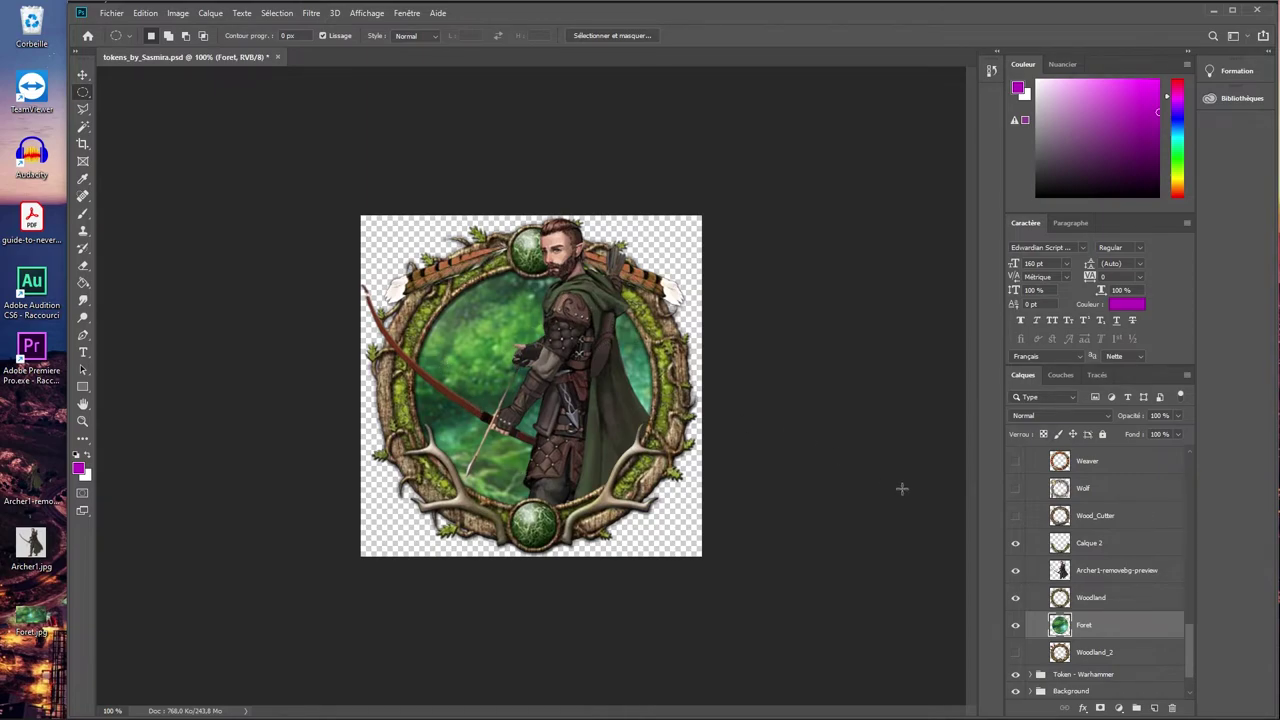
- Add a drop shadow effect to the Archer1-removebg-preview layer
{"action": "left_click", "coordinate": [1101, 576]}
{"action": "right_click", "coordinate": [1101, 575]}
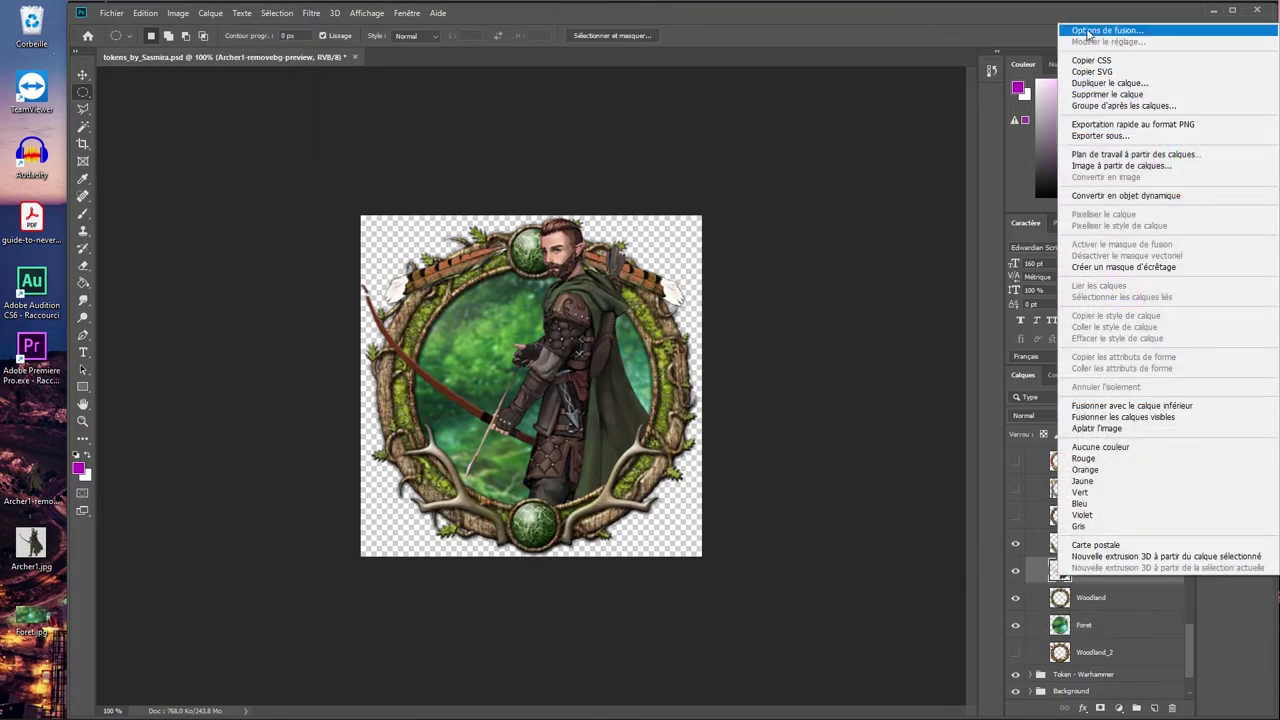
{"action": "left_click", "coordinate": [1100, 30]}
{"action": "left_click_drag", "start_coordinate": [740, 362], "coordinate": [873, 211]}
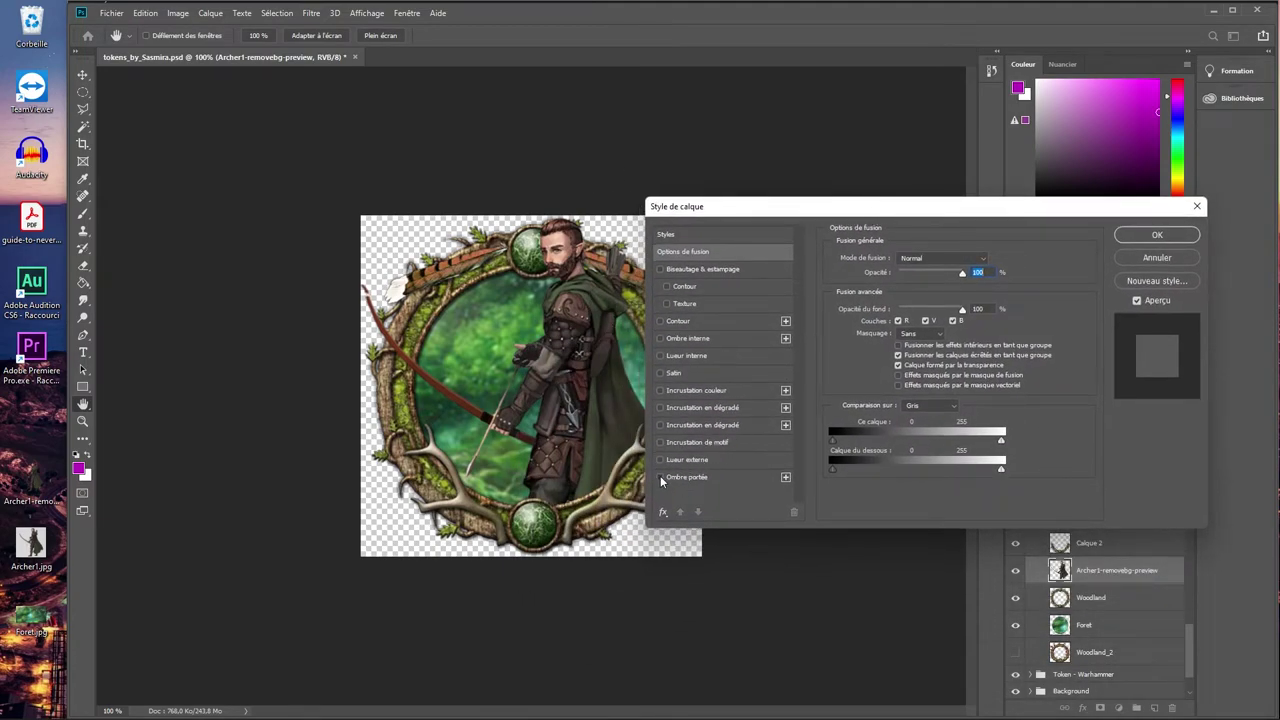
{"action": "left_click", "coordinate": [661, 478]}
{"action": "left_click", "coordinate": [681, 476]}
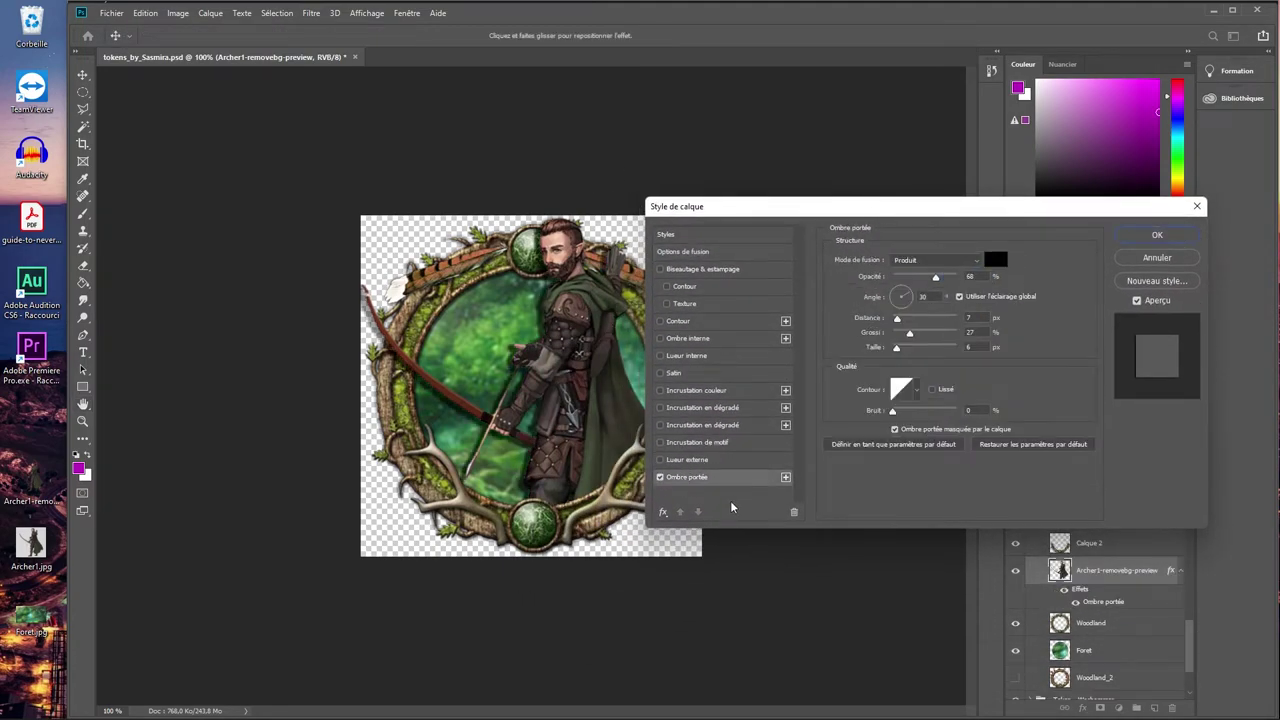
- Compare the archer with and without the drop shadow and set the shadow's distance to 5 px
{"action": "left_click", "coordinate": [661, 478]}
{"action": "left_click", "coordinate": [661, 478]}
{"action": "left_click", "coordinate": [661, 478]}
{"action": "left_click", "coordinate": [661, 478]}
{"action": "left_click", "coordinate": [898, 320]}
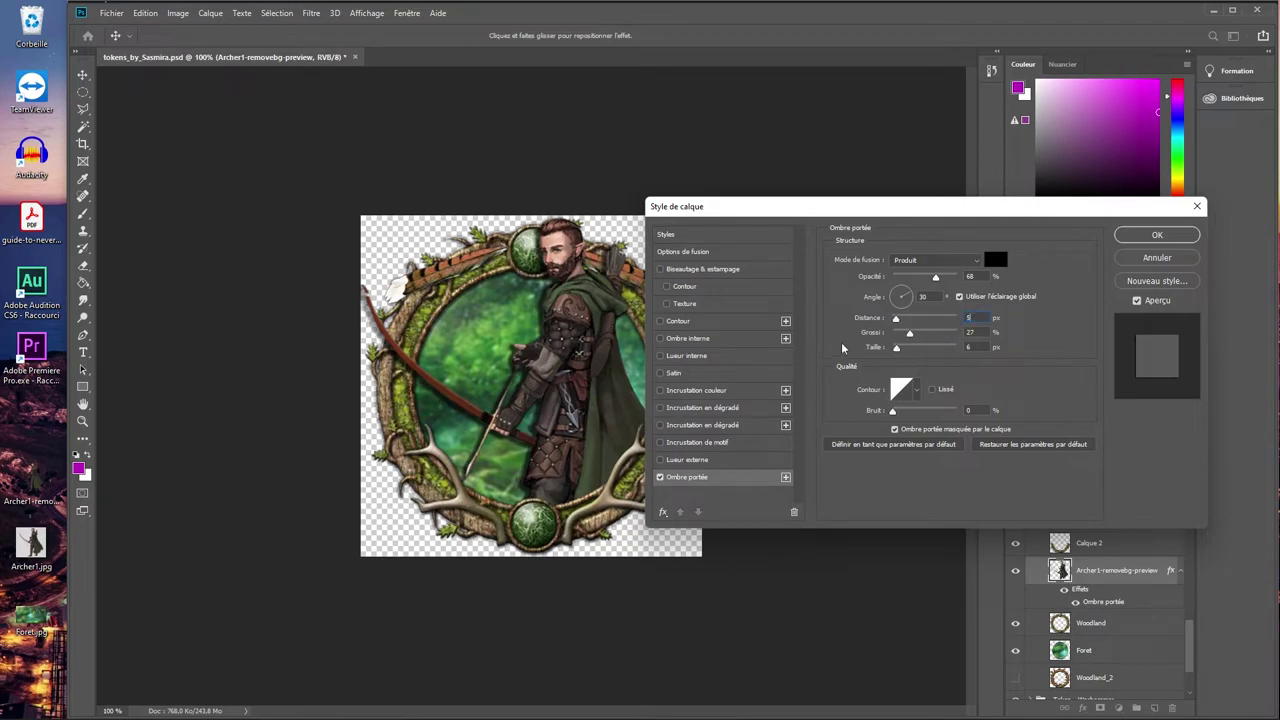
{"action": "key", "text": "Return"}
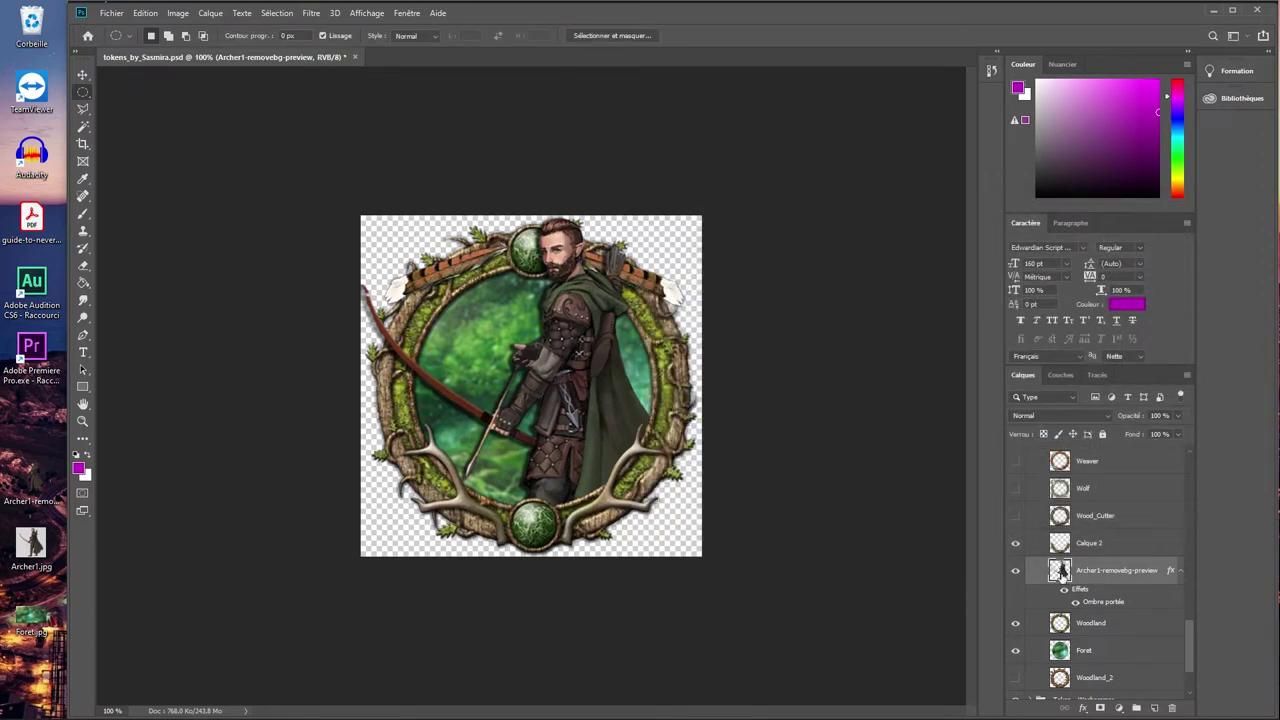
- Reopen the archer's drop shadow settings and reduce the spread to 21%
{"action": "double_click", "coordinate": [1093, 604]}
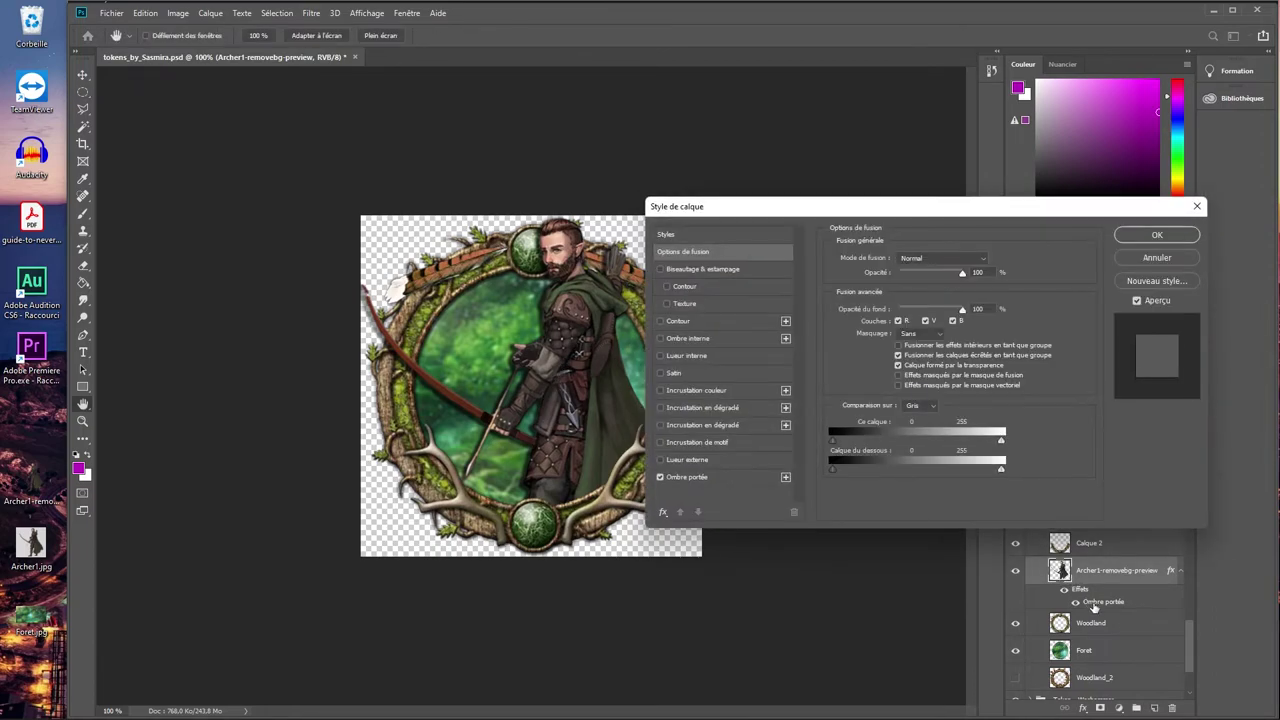
{"action": "left_click", "coordinate": [692, 477]}
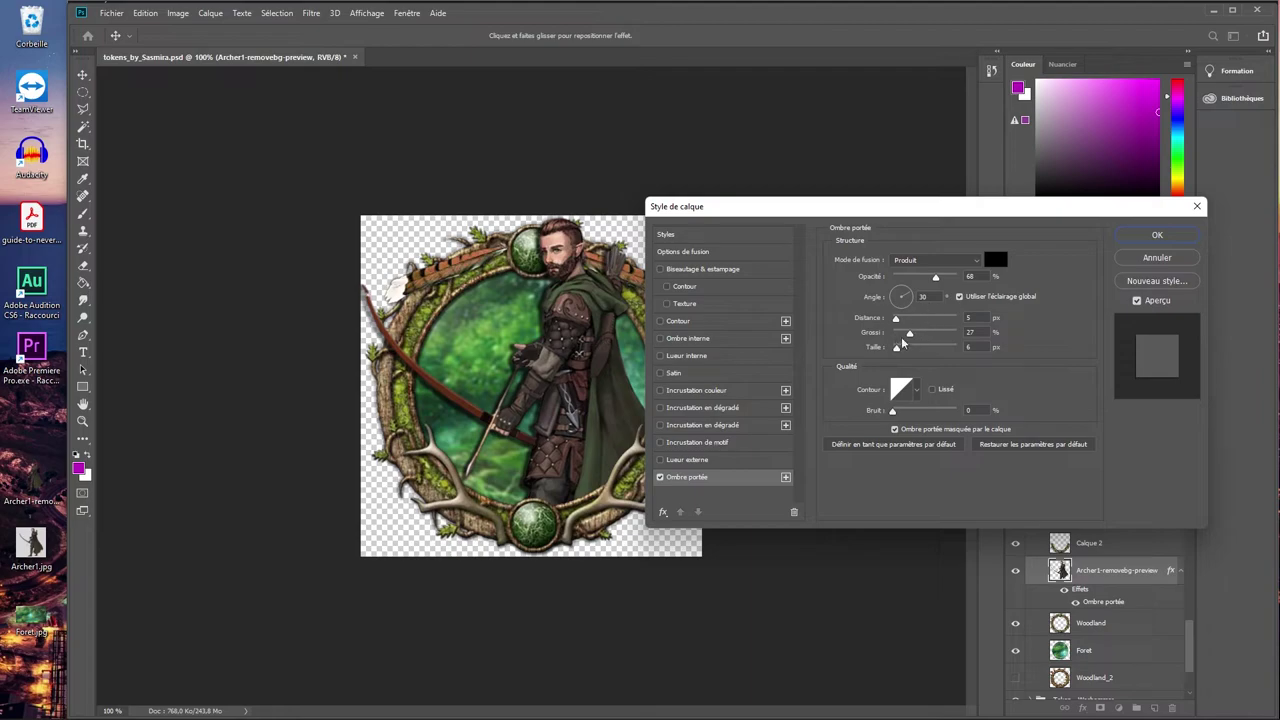
{"action": "left_click_drag", "start_coordinate": [910, 338], "coordinate": [907, 336]}
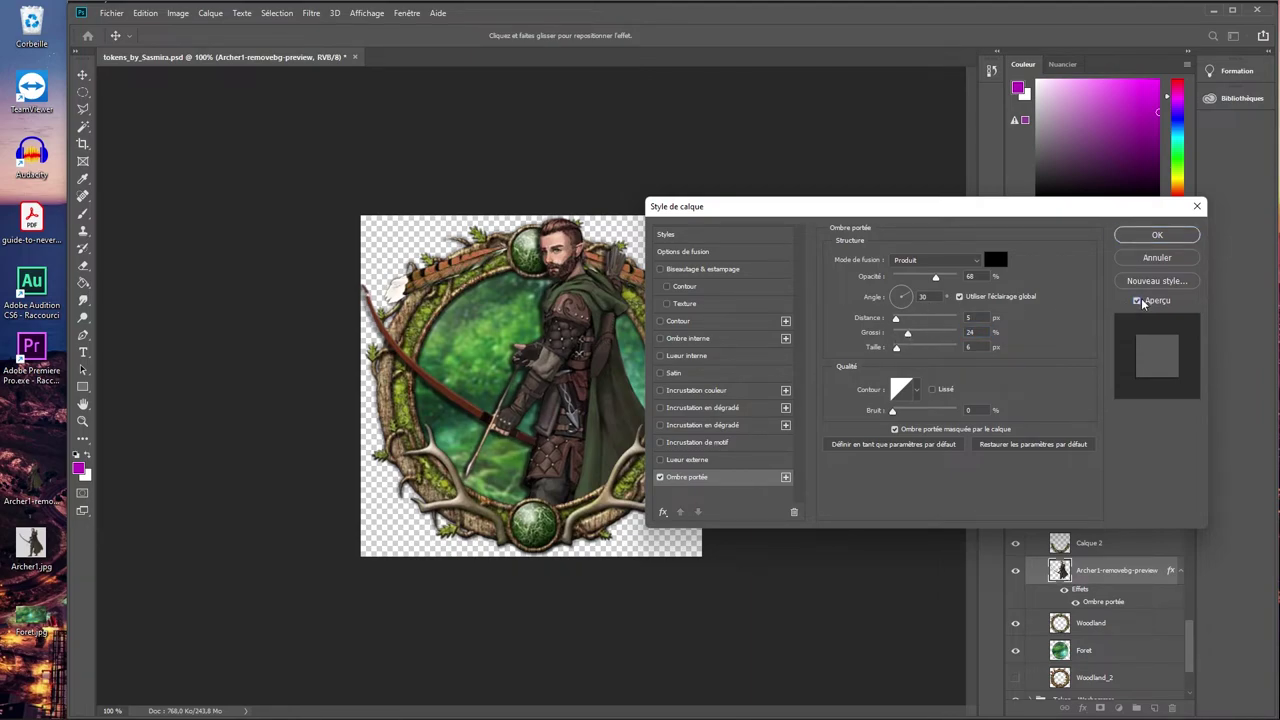
{"action": "mouse_move", "coordinate": [907, 336]}
{"action": "left_mouse_down"}
{"action": "mouse_move", "coordinate": [925, 338]}
{"action": "mouse_move", "coordinate": [906, 337]}
{"action": "left_mouse_up"}
{"action": "left_click", "coordinate": [1137, 301]}
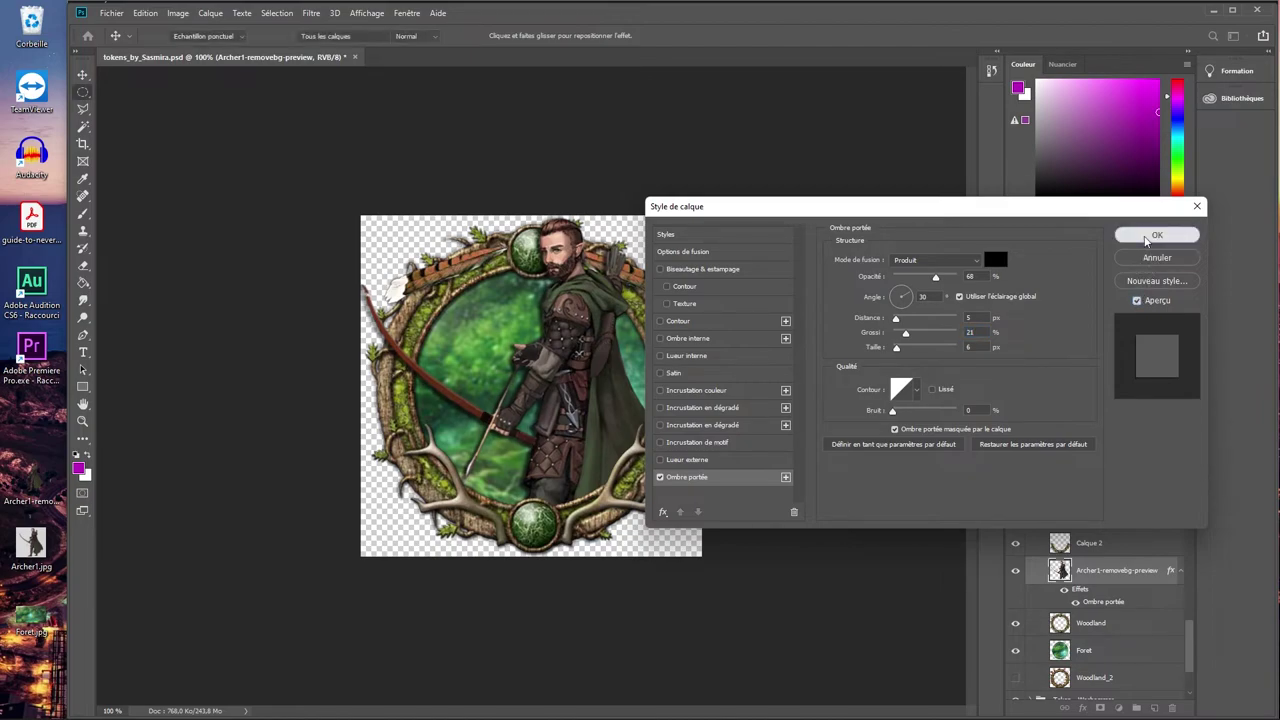
{"action": "left_click", "coordinate": [1152, 236]}
- Toggle the visibility of the archer layer and its effects to check the drop shadow on the token
{"action": "left_click", "coordinate": [1015, 571]}
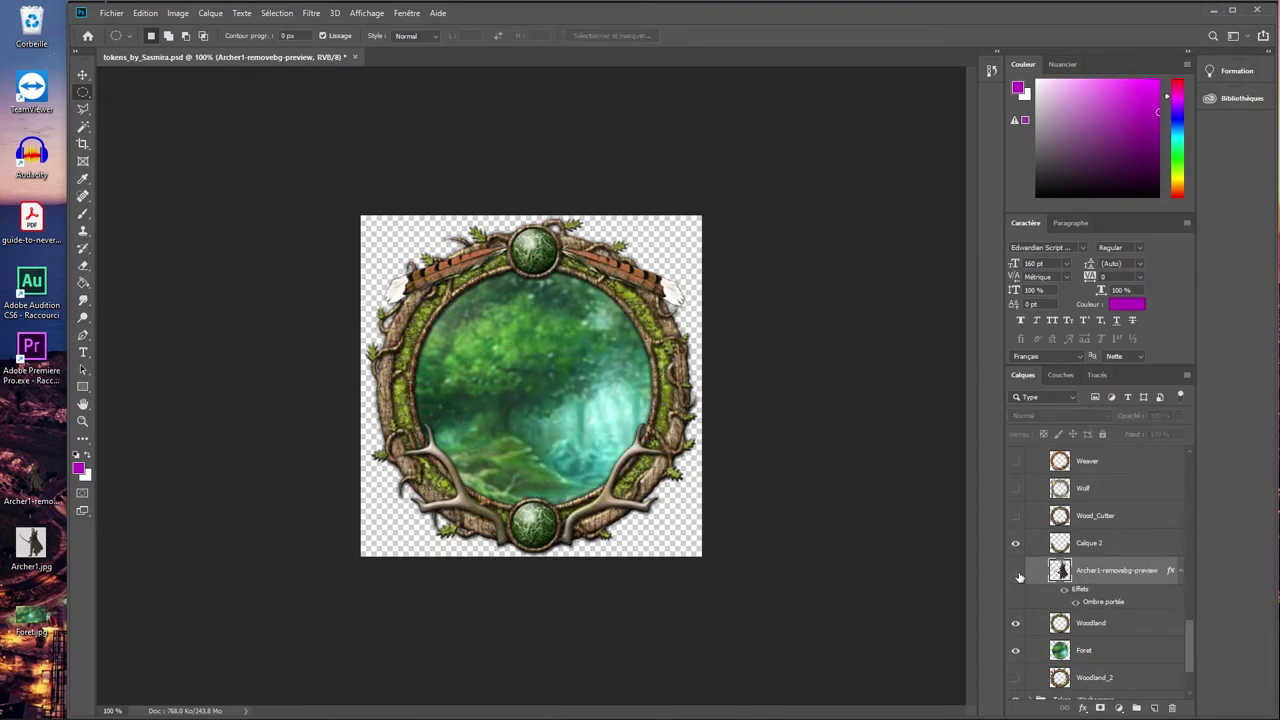
{"action": "left_click", "coordinate": [1015, 571]}
{"action": "left_click", "coordinate": [1063, 592]}
{"action": "left_click", "coordinate": [1063, 592]}
{"action": "left_click", "coordinate": [1063, 592]}
{"action": "left_click", "coordinate": [1063, 592]}
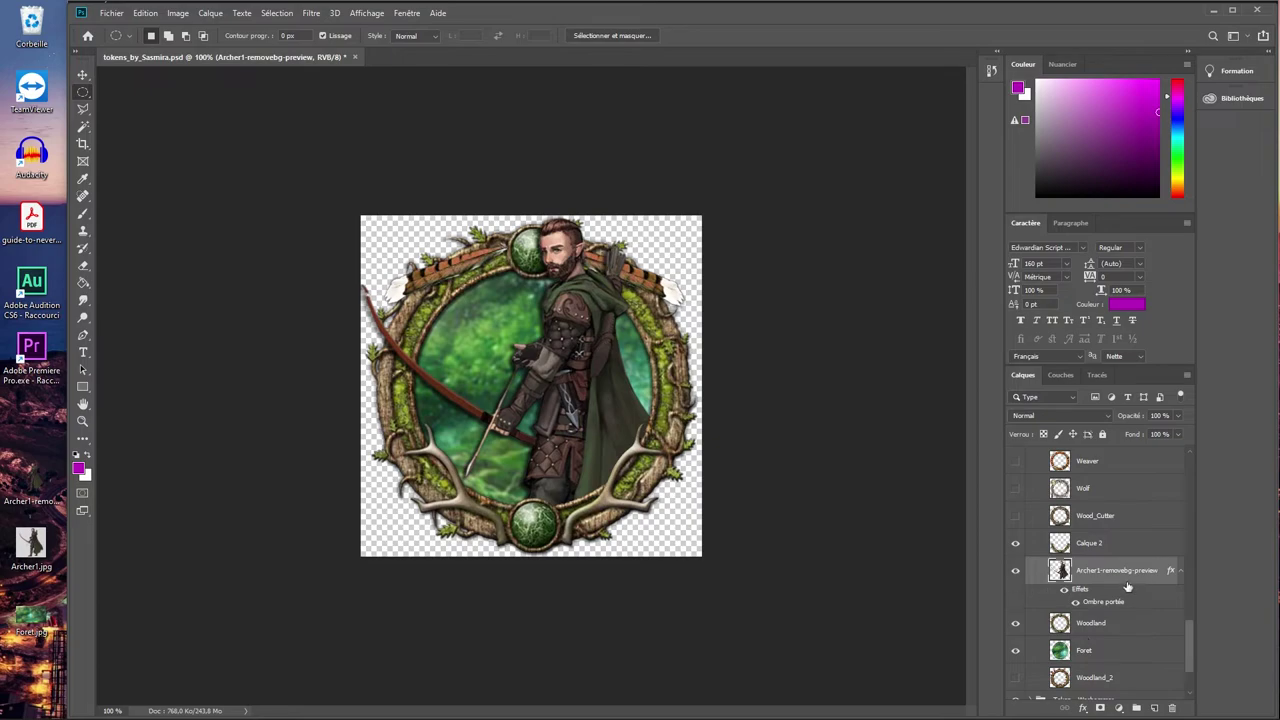
- Create a new layer directly above Calque 1 at the bottom of the stack and fill it with the purple foreground colour
{"action": "scroll", "coordinate": [1078, 590], "scroll_direction": "down", "scroll_amount": 3}
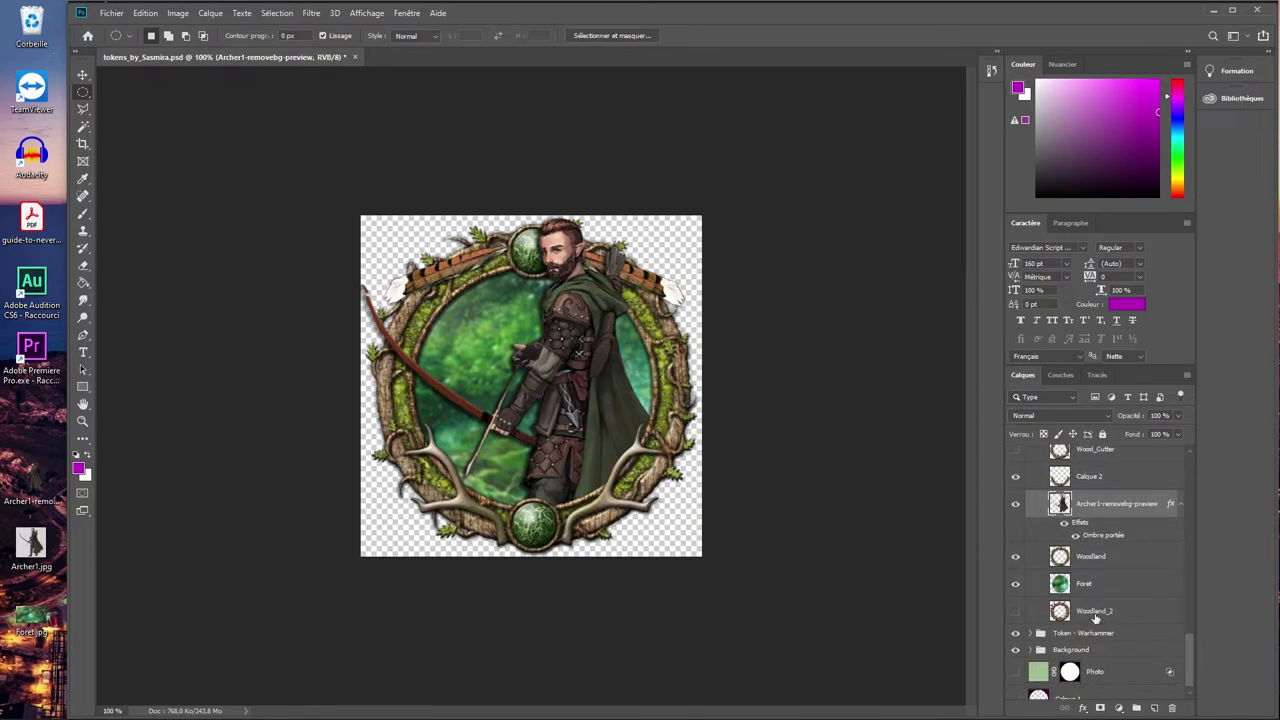
{"action": "left_click", "coordinate": [210, 13]}
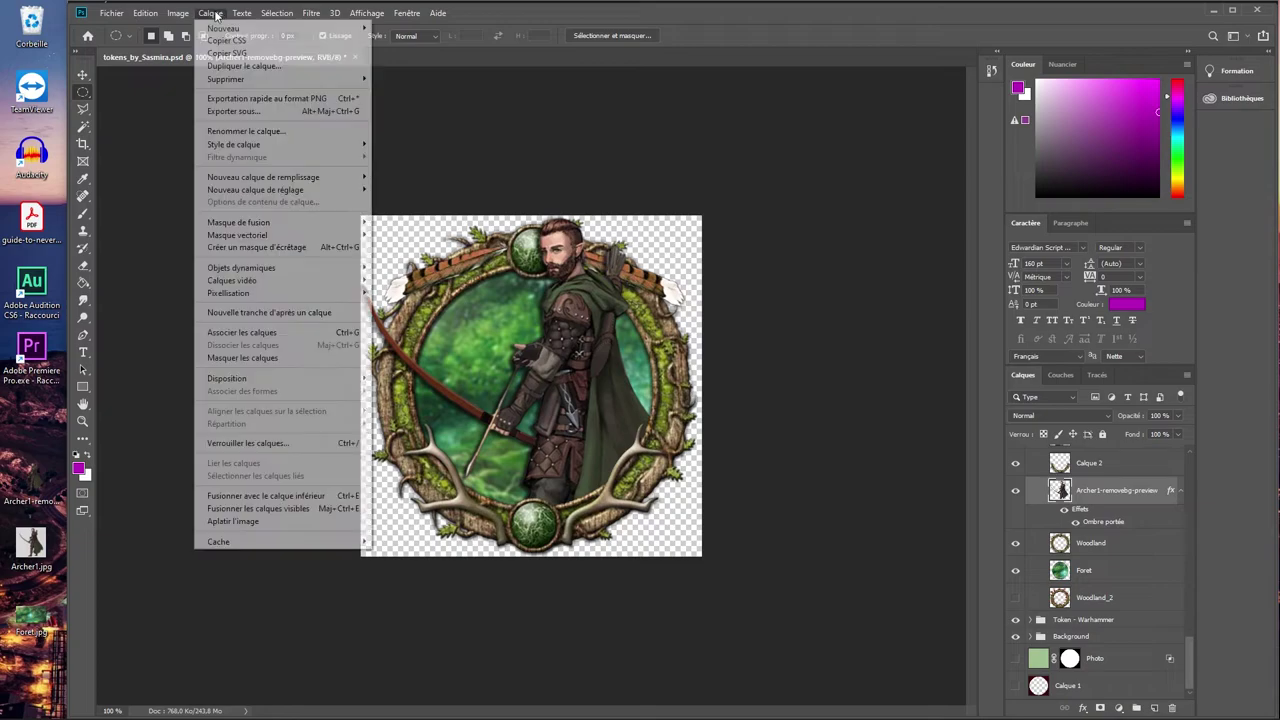
{"action": "mouse_move", "coordinate": [245, 30]}
{"action": "left_click", "coordinate": [388, 29]}
{"action": "left_click", "coordinate": [778, 212]}
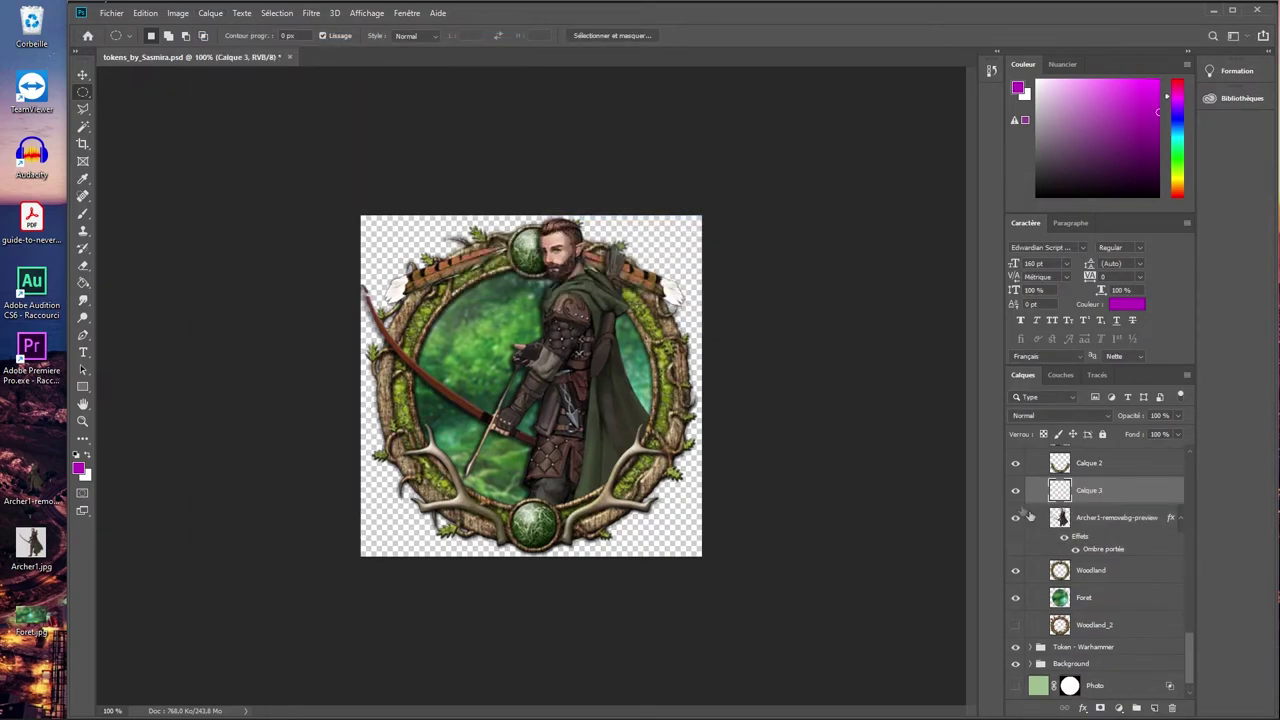
{"action": "left_click_drag", "start_coordinate": [1098, 697], "coordinate": [1097, 670]}
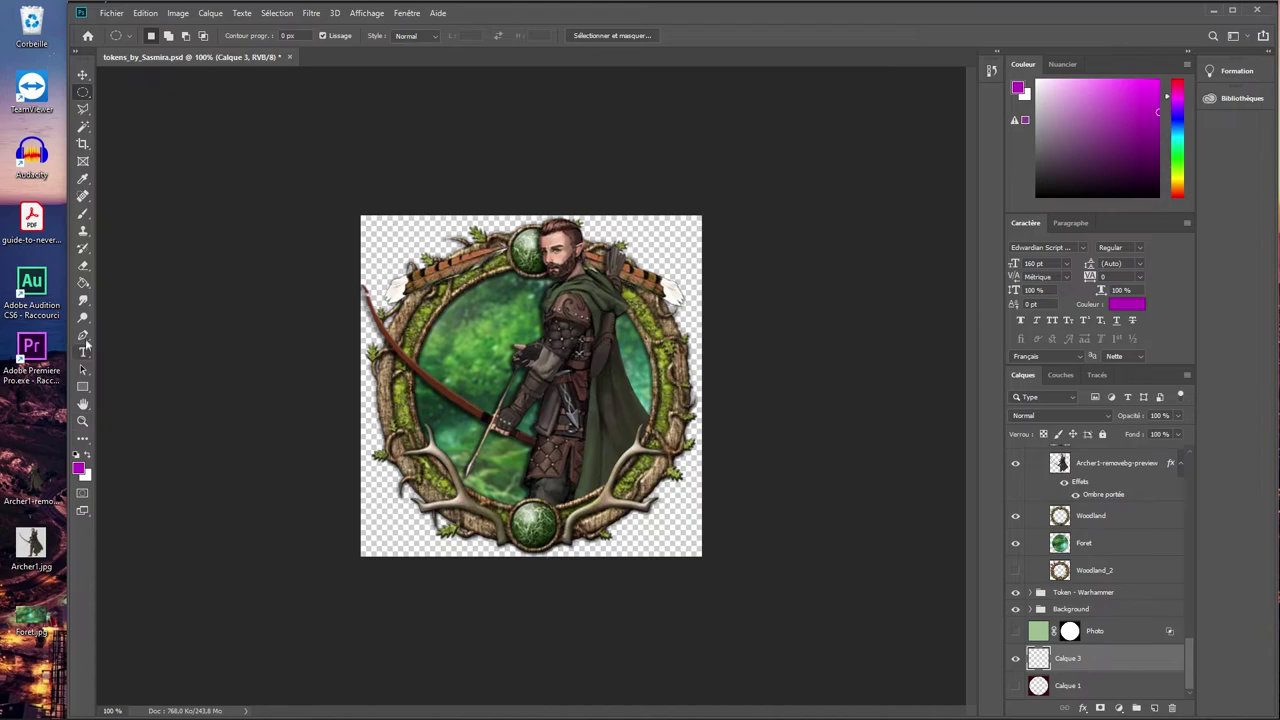
{"action": "left_click", "coordinate": [83, 284]}
{"action": "left_click", "coordinate": [652, 506]}
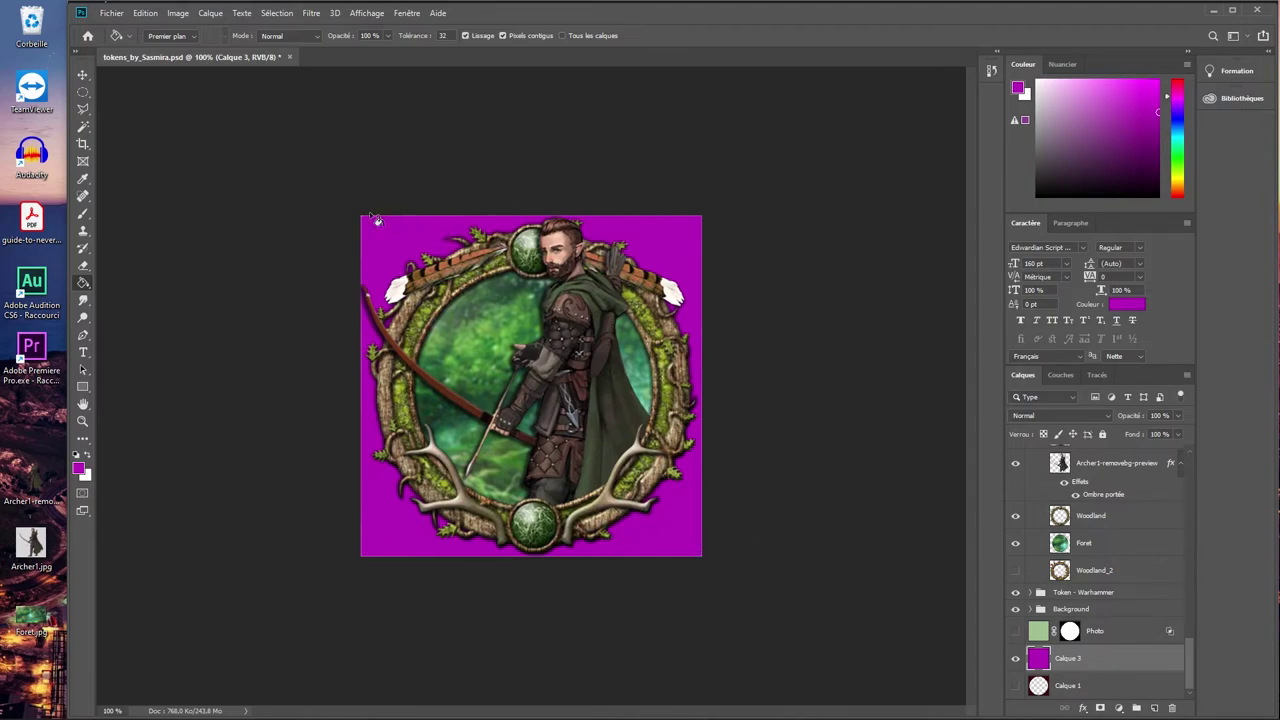
- Hide the purple Calque 3 layer and save the document as Rodeur1.psd in the DD5 folder
{"action": "left_click", "coordinate": [1016, 662]}
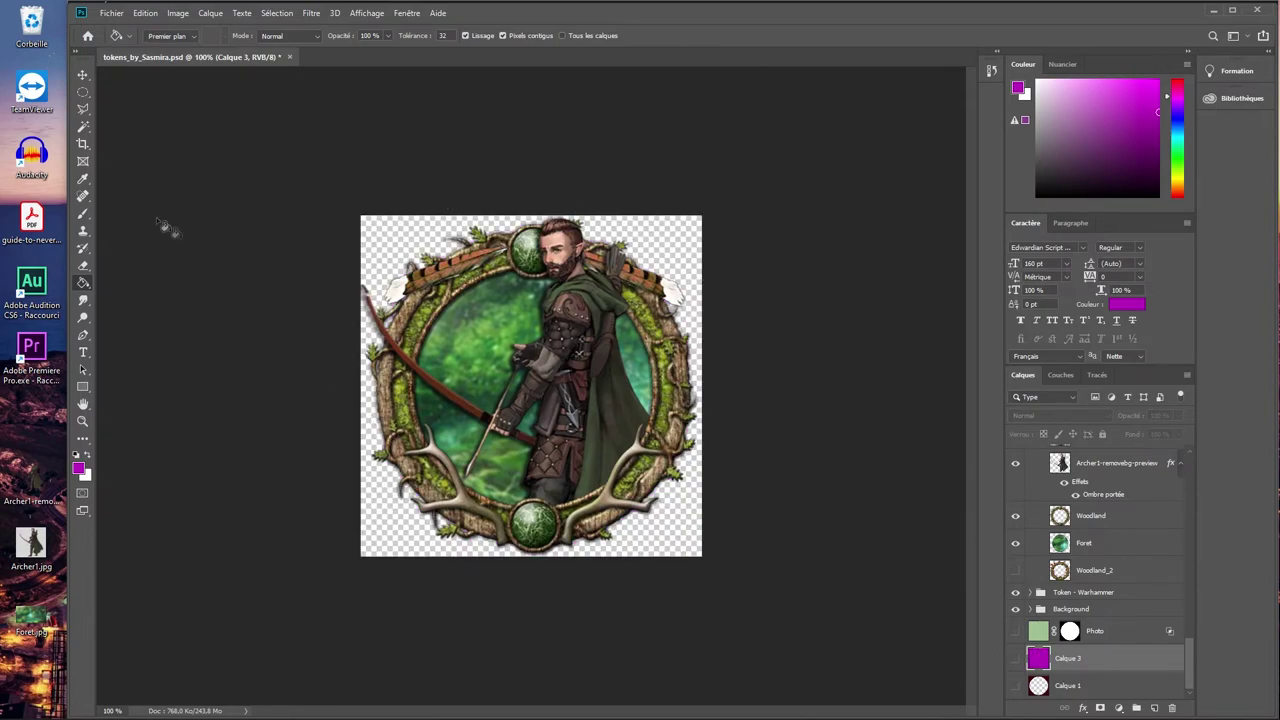
{"action": "left_click", "coordinate": [111, 14]}
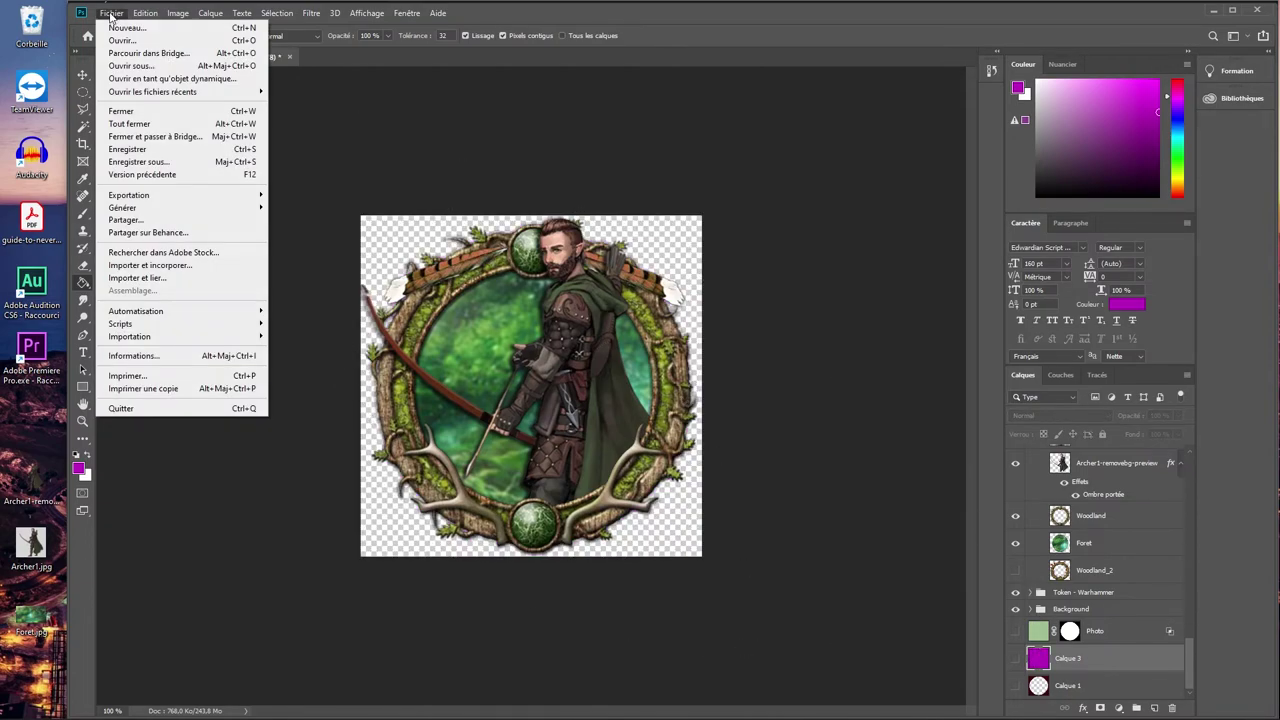
{"action": "left_click", "coordinate": [138, 162]}
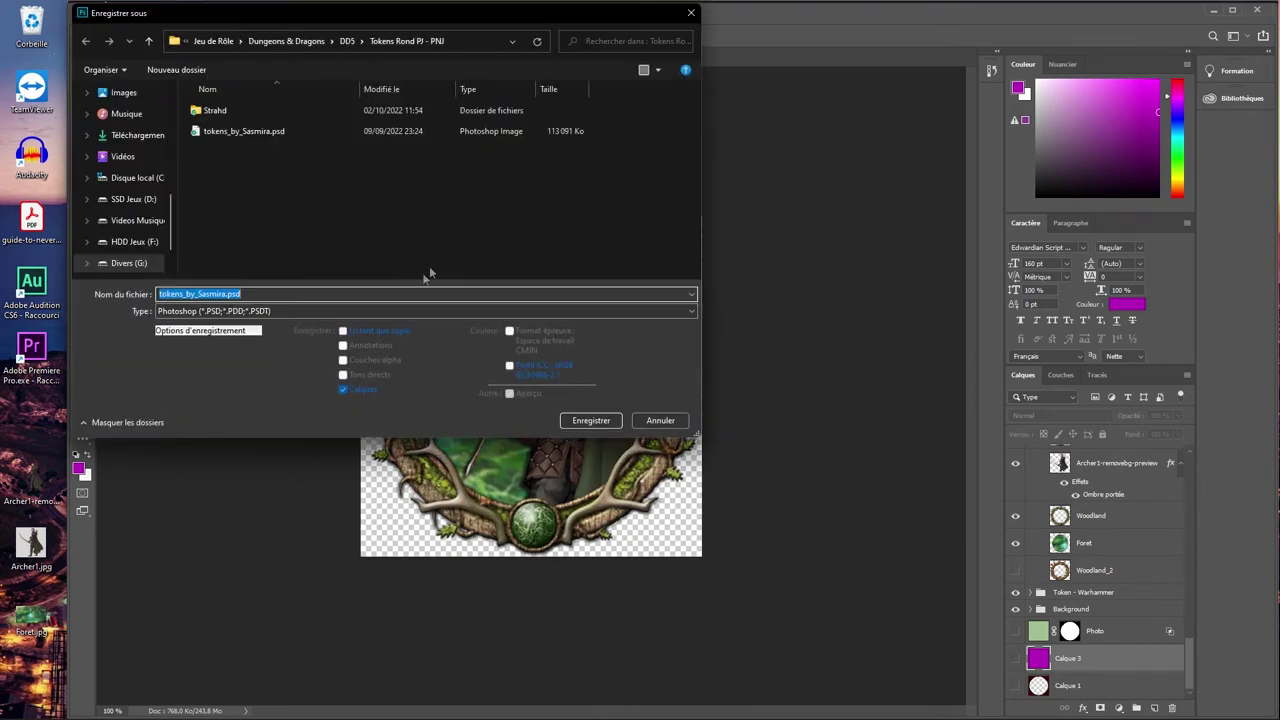
{"action": "left_click_drag", "start_coordinate": [350, 22], "coordinate": [399, 53]}
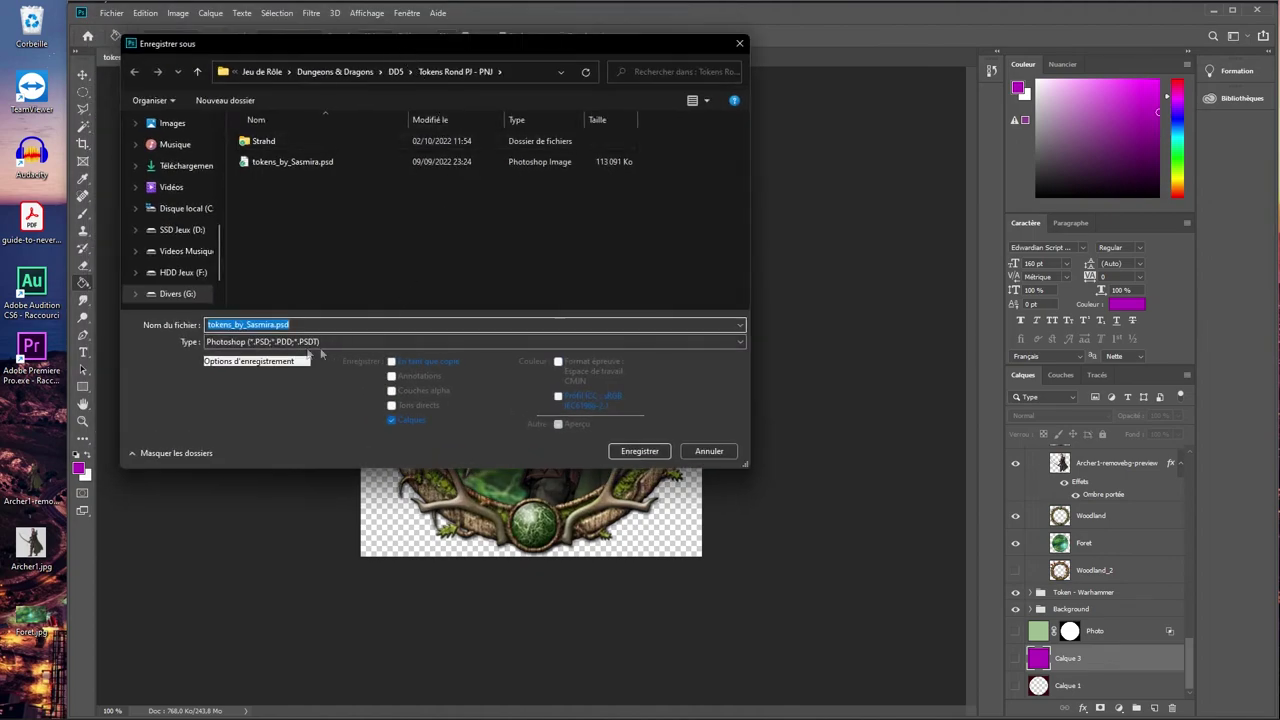
{"action": "left_click", "coordinate": [250, 324]}
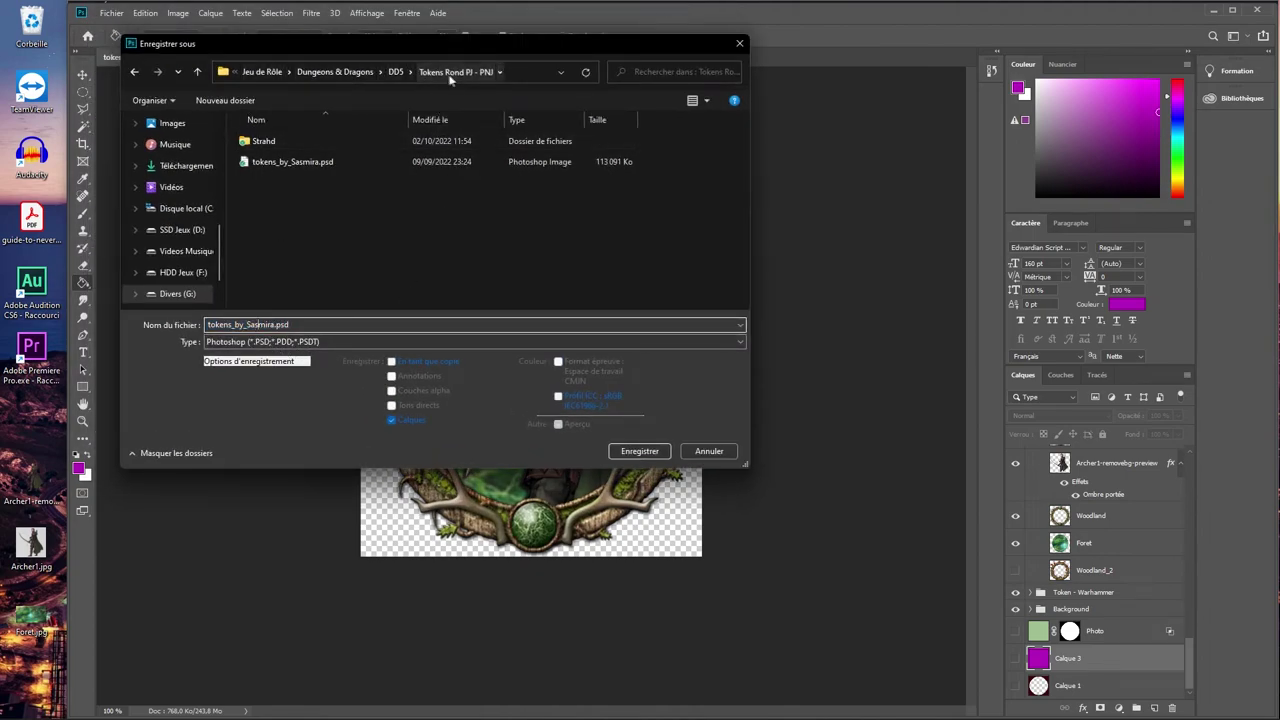
{"action": "left_click", "coordinate": [396, 71]}
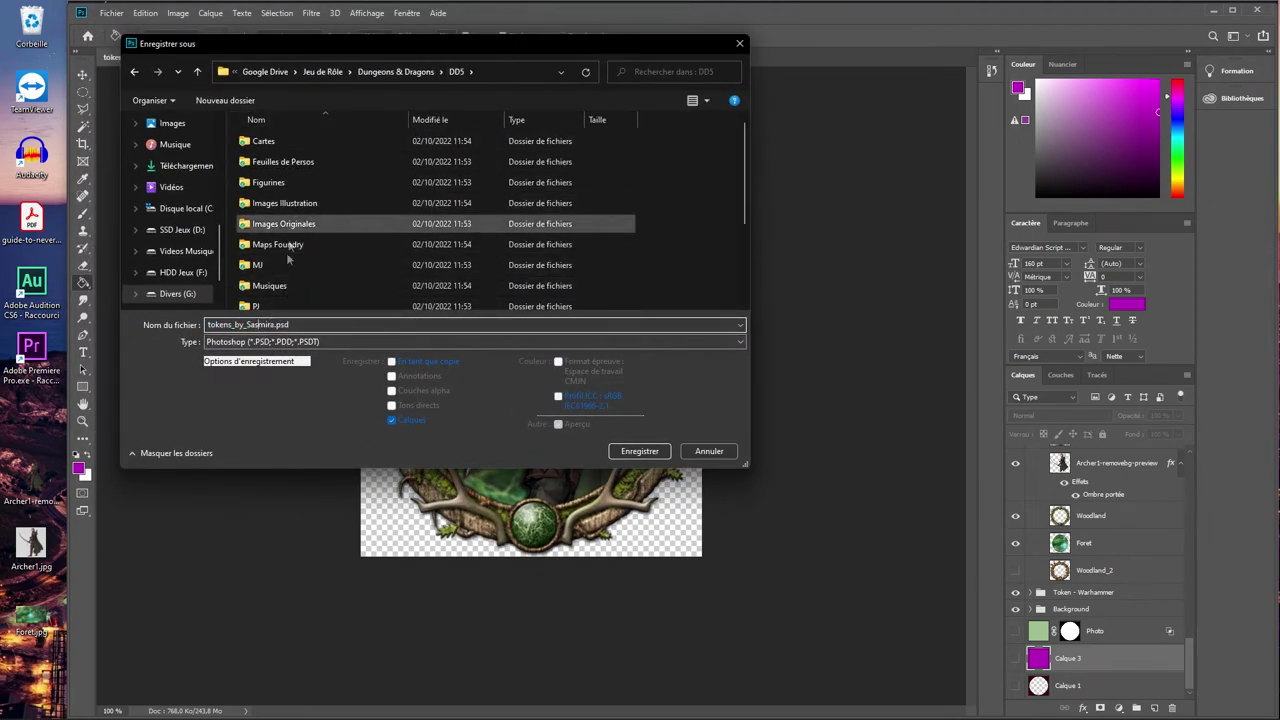
{"action": "scroll", "coordinate": [292, 290], "scroll_direction": "down", "scroll_amount": 3}
{"action": "left_click_drag", "start_coordinate": [276, 324], "coordinate": [131, 316]}
{"action": "type", "text": "Rodeur1"}
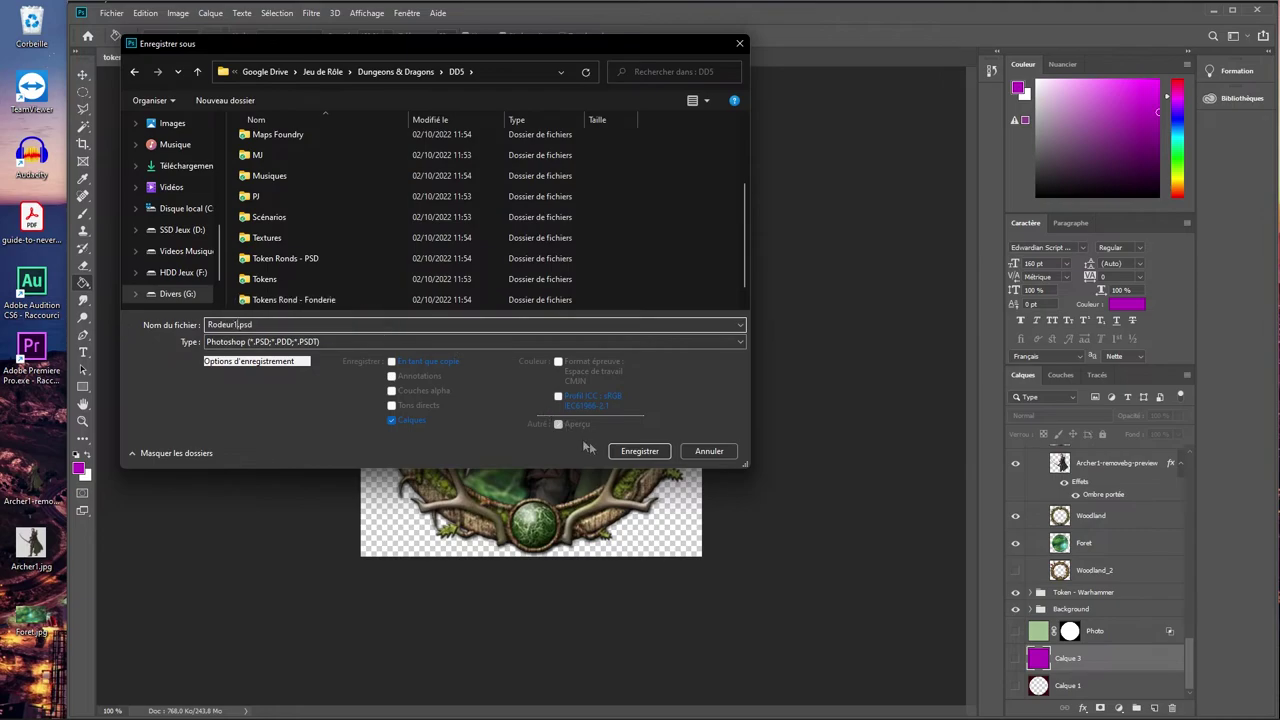
{"action": "left_click", "coordinate": [660, 451]}
{"action": "left_click", "coordinate": [825, 210]}
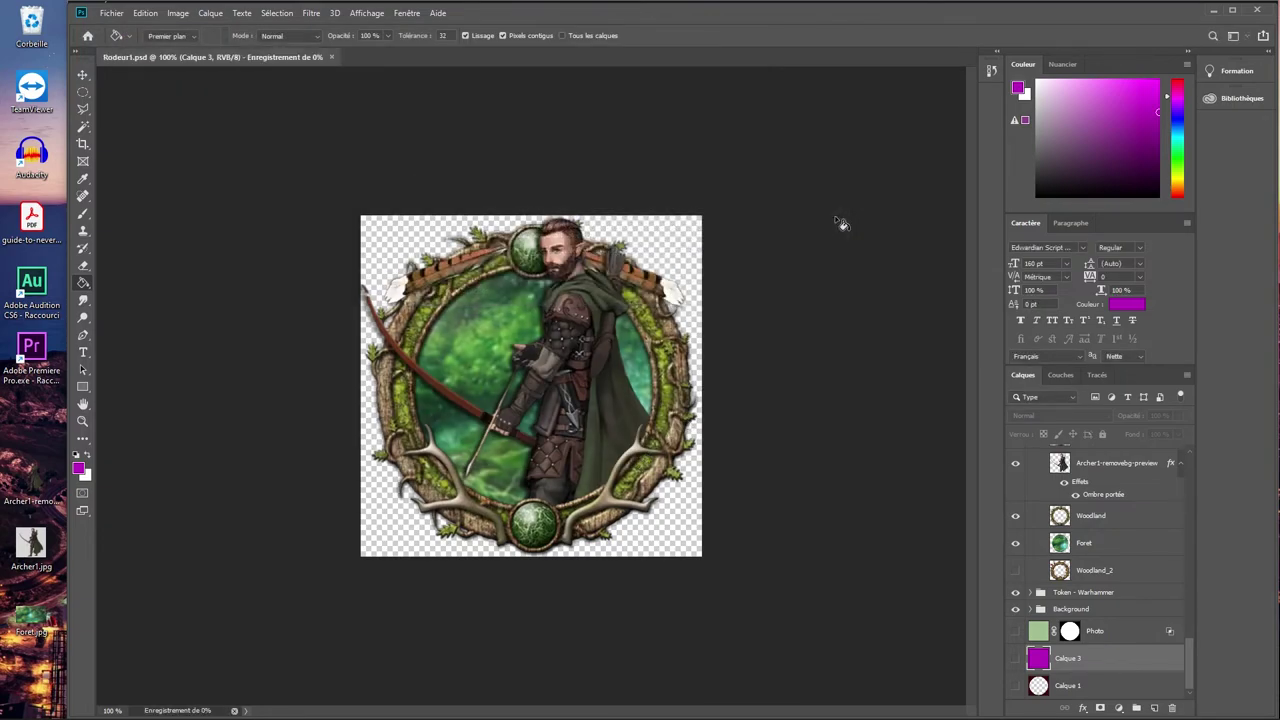
- Save a PNG copy of the token as Rodeur1.png in the DD5 folder and close its preview in the image viewer
{"action": "left_click", "coordinate": [110, 13]}
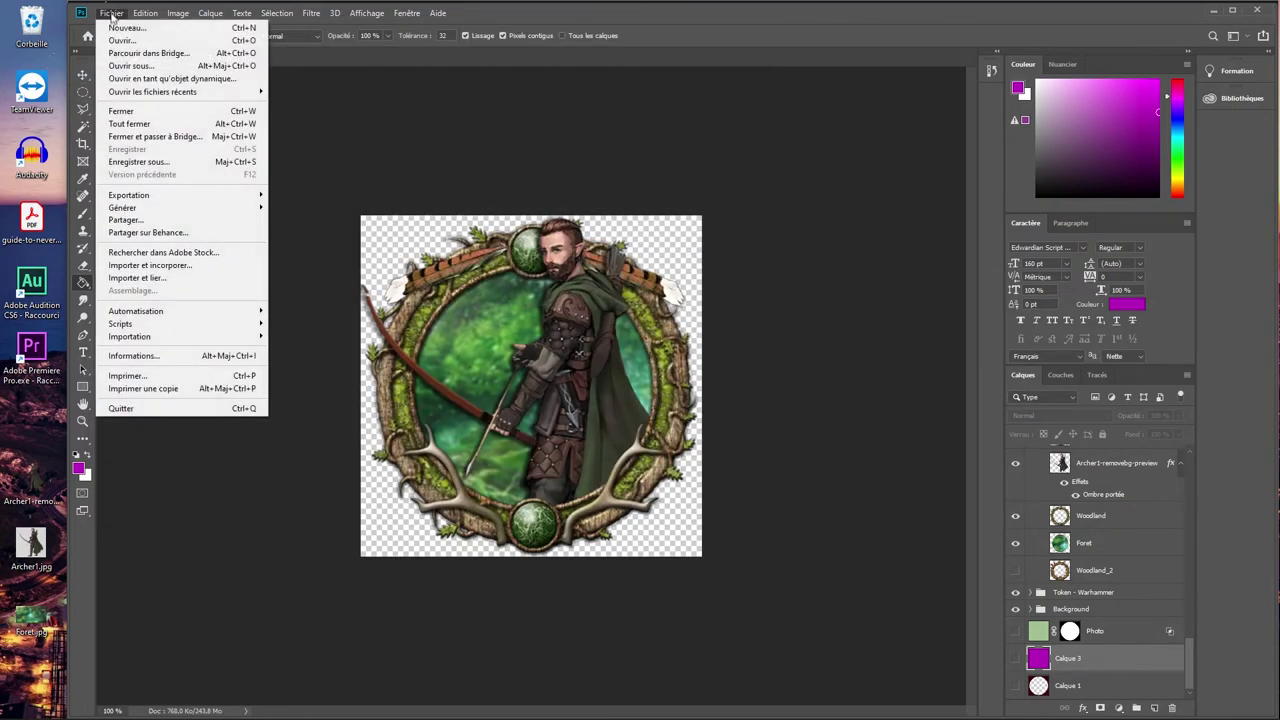
{"action": "left_click", "coordinate": [150, 163]}
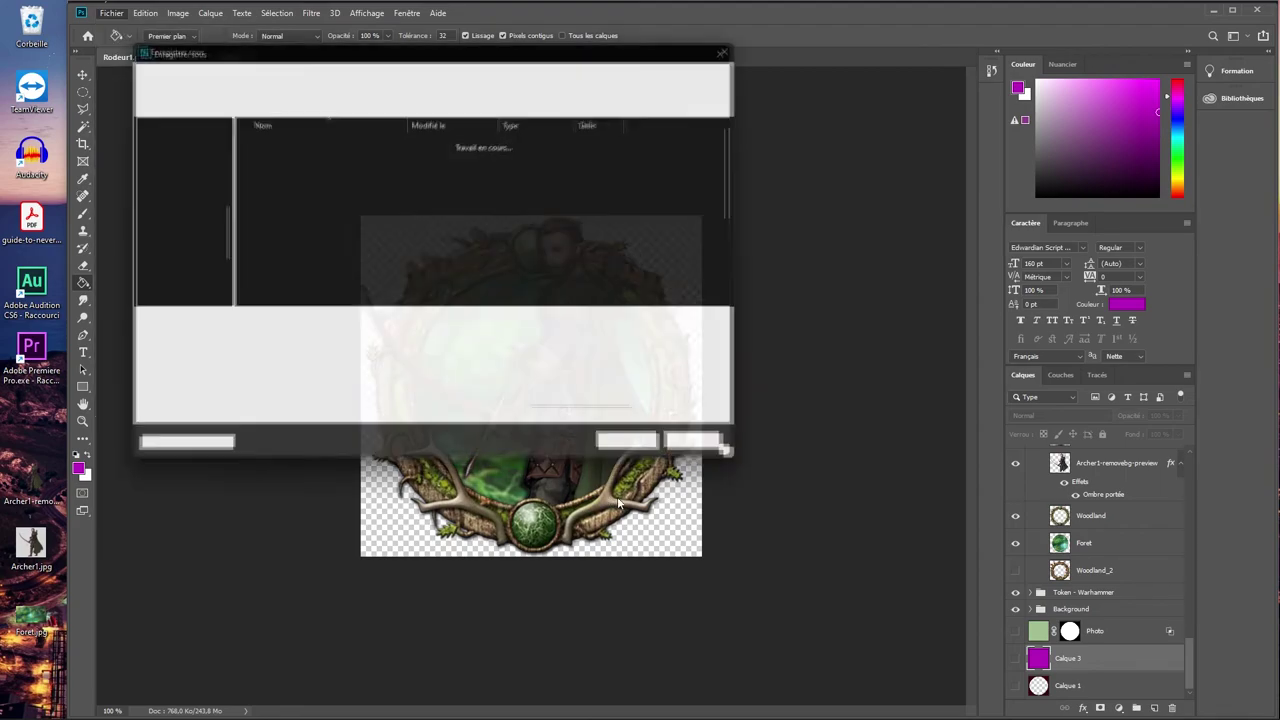
{"action": "left_click", "coordinate": [313, 345]}
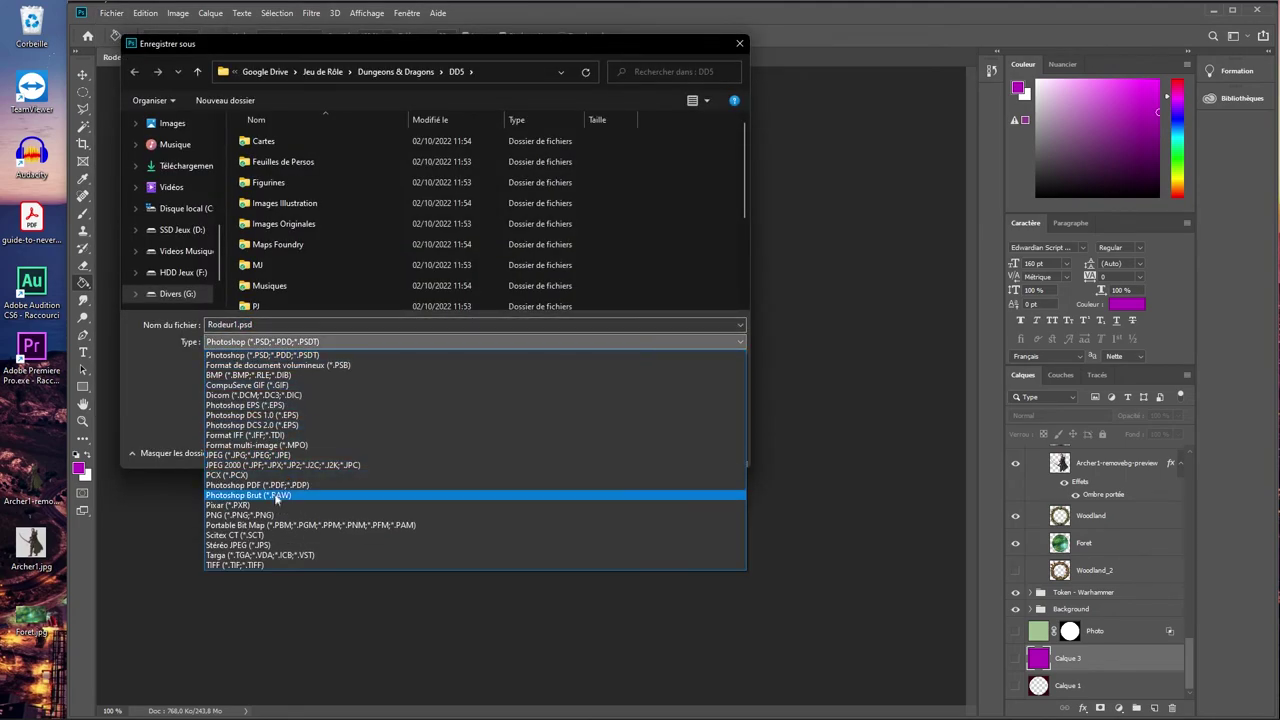
{"action": "left_click", "coordinate": [249, 518]}
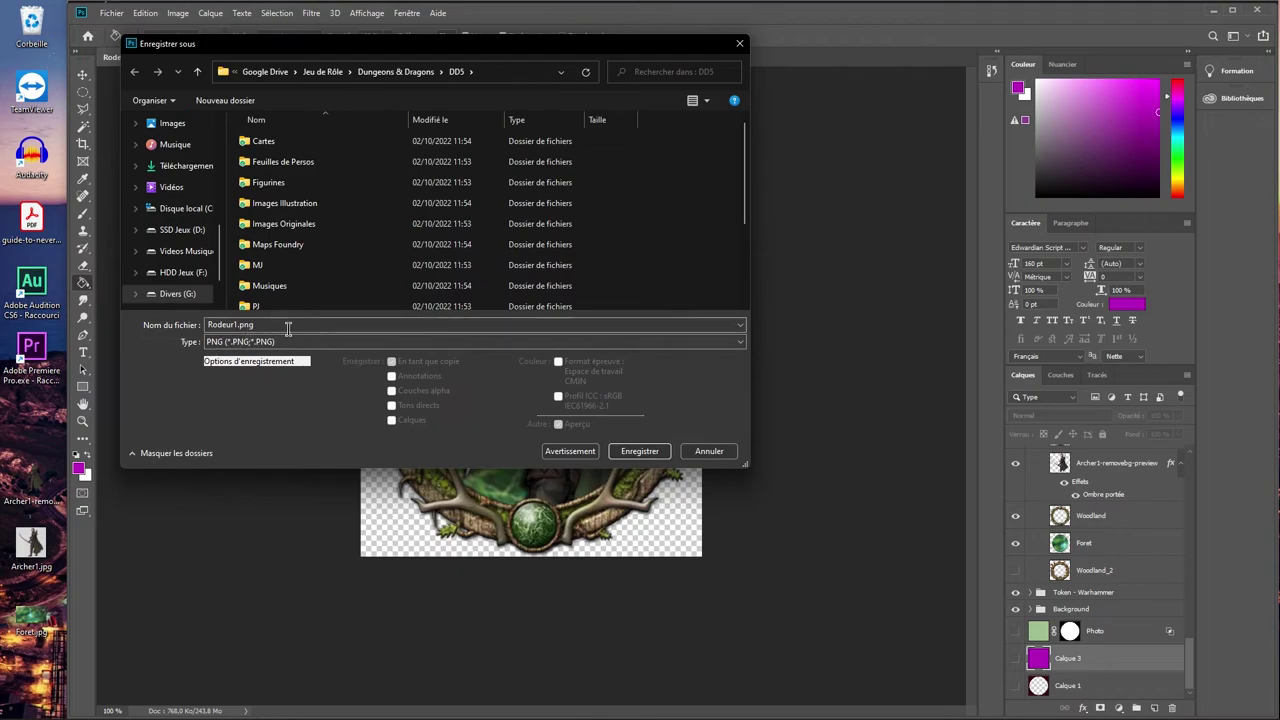
{"action": "left_click", "coordinate": [640, 451]}
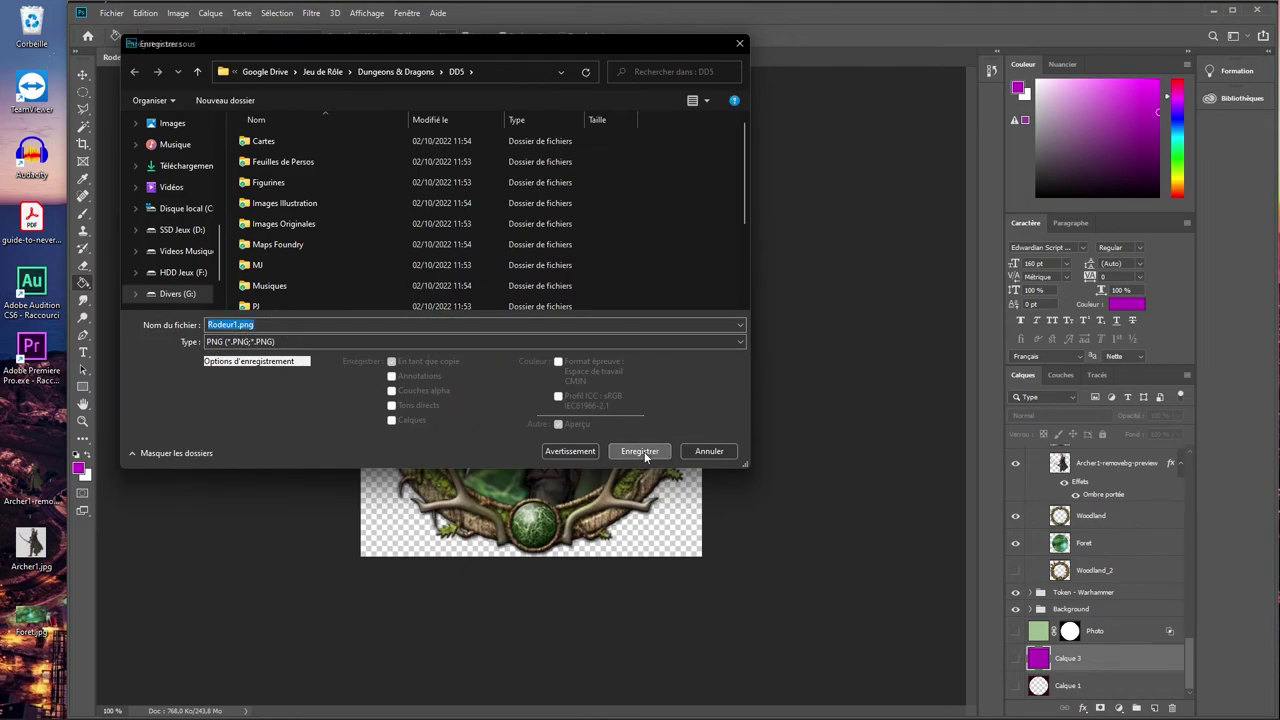
{"action": "left_click", "coordinate": [770, 224]}
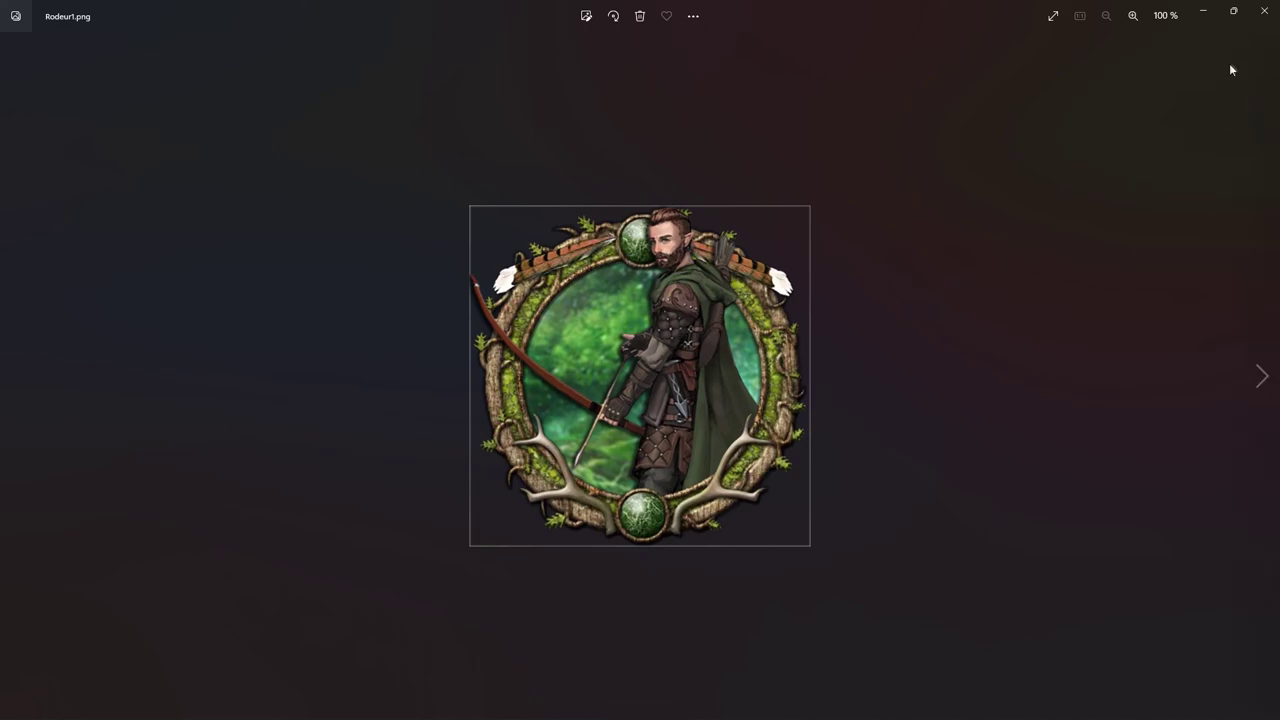
{"action": "left_click", "coordinate": [1265, 14]}
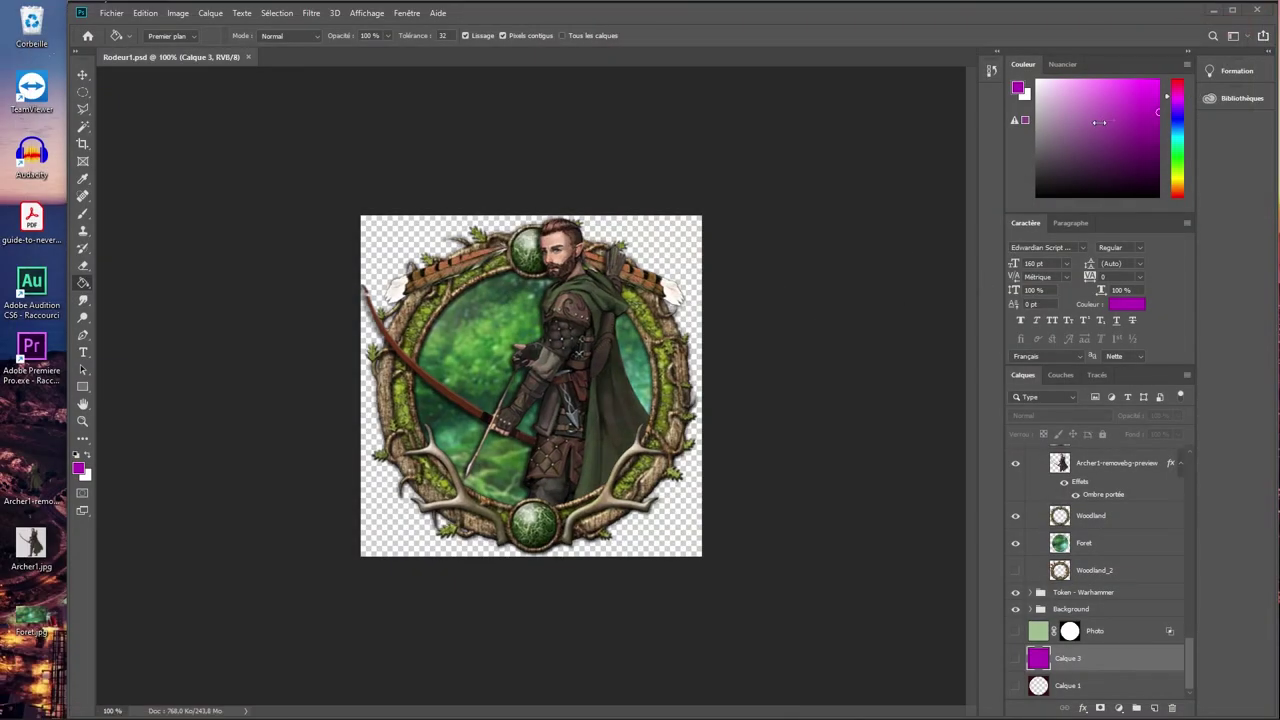